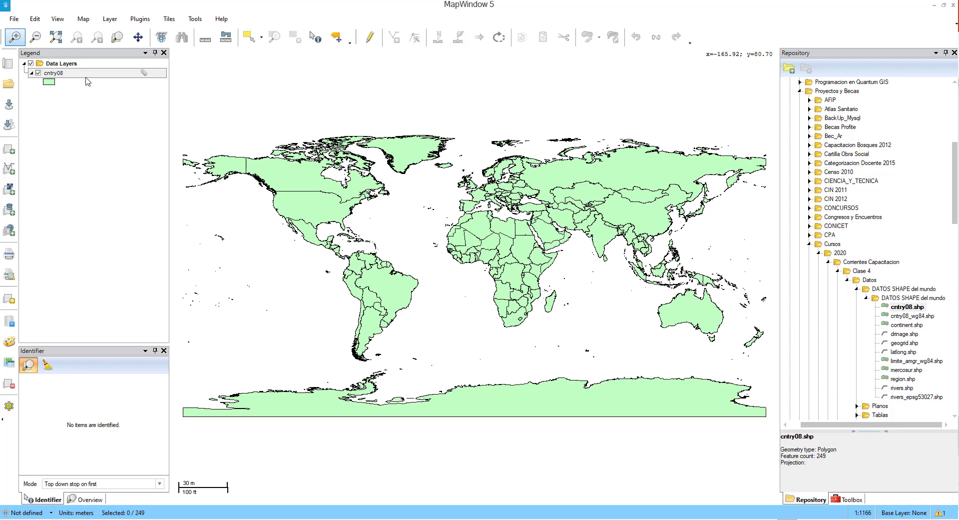
# - View the attribute table of the cntry08 layer and close it
pyautogui.click(66, 75)
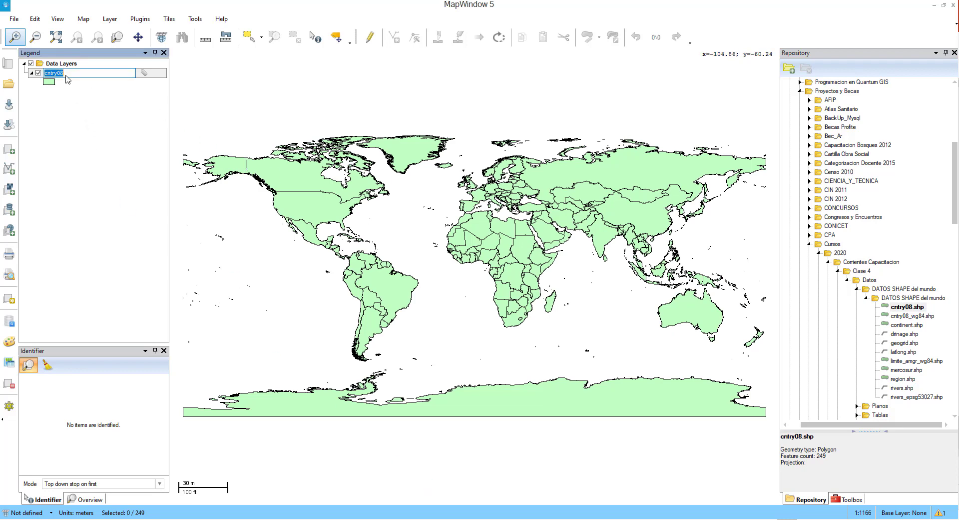
pyautogui.rightClick(62, 75)
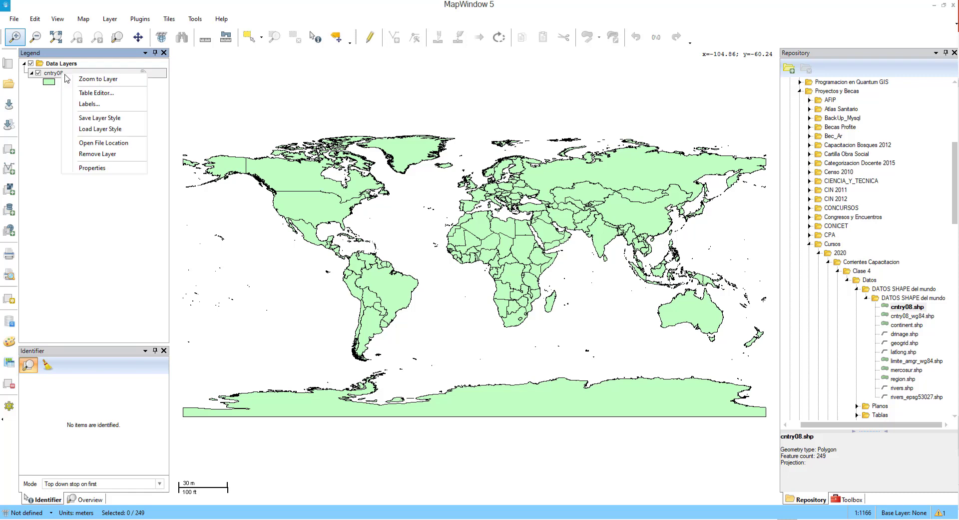
pyautogui.click(95, 92)
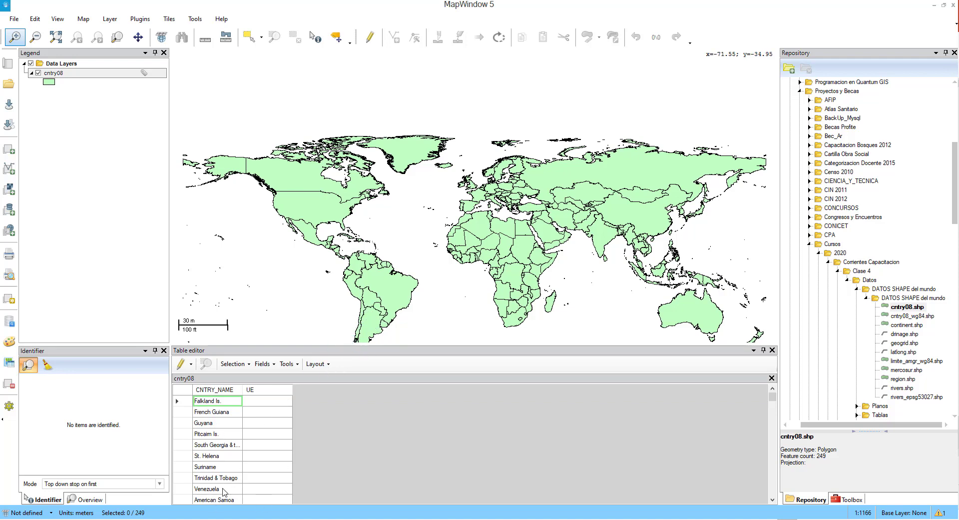
pyautogui.click(772, 350)
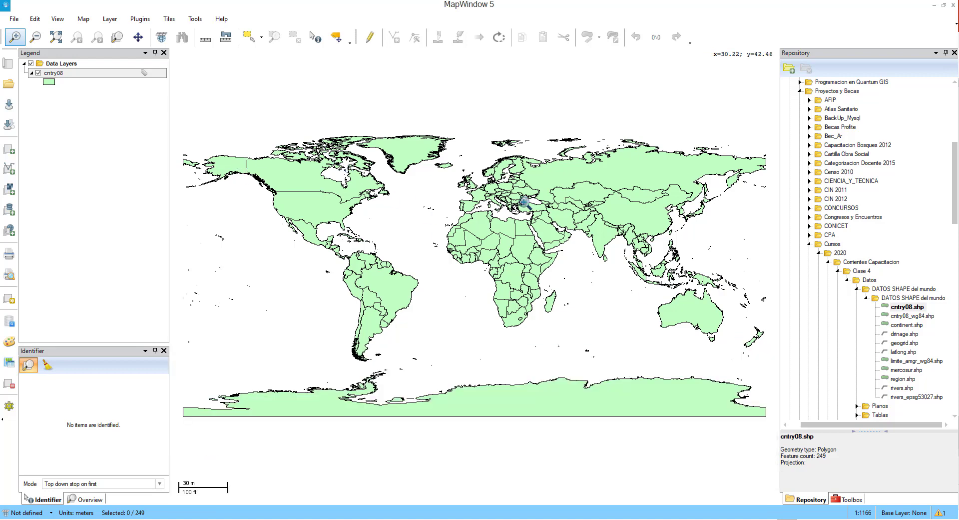
# - Add the rivers.shp shapefile from the DATOS SHAPE del mundo folder to the map
pyautogui.click(902, 387)
pyautogui.moveTo(441, 295); pyautogui.dragTo(441, 295)
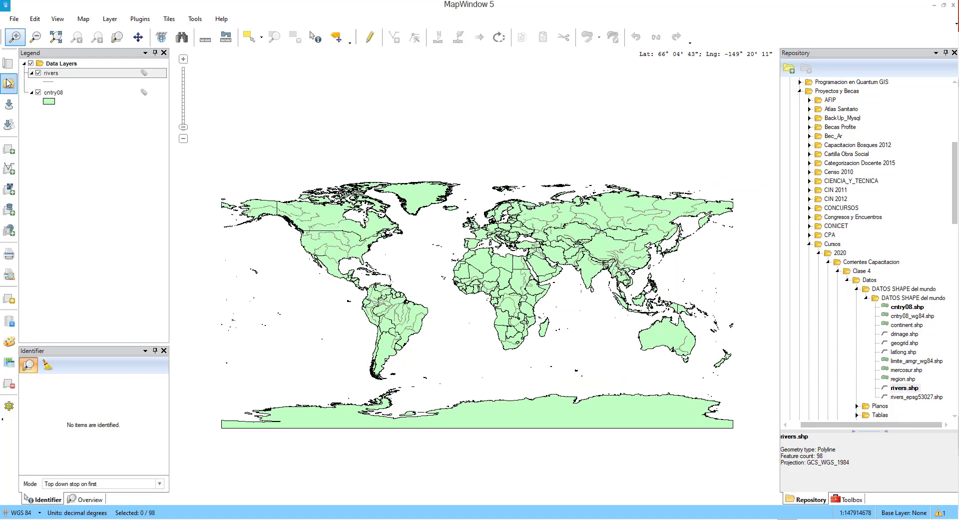
pyautogui.click(53, 82)
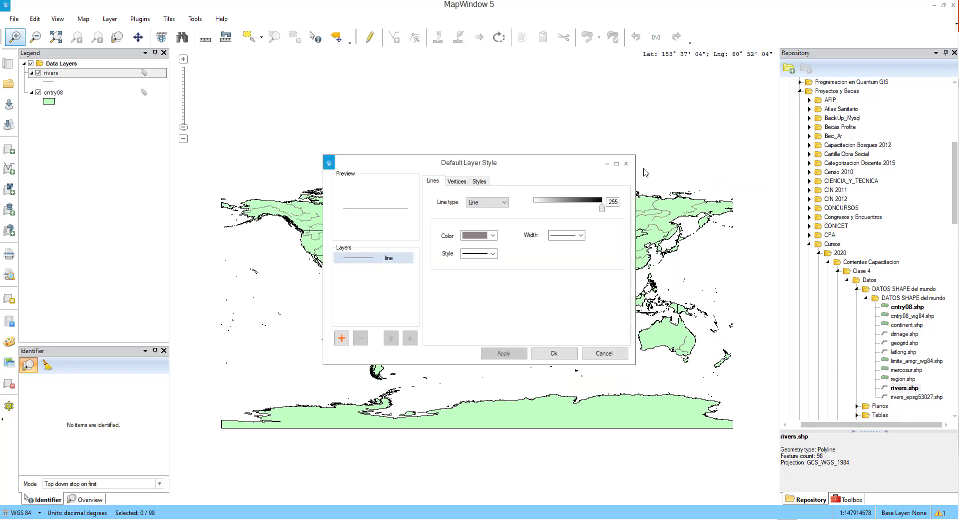
pyautogui.click(618, 163)
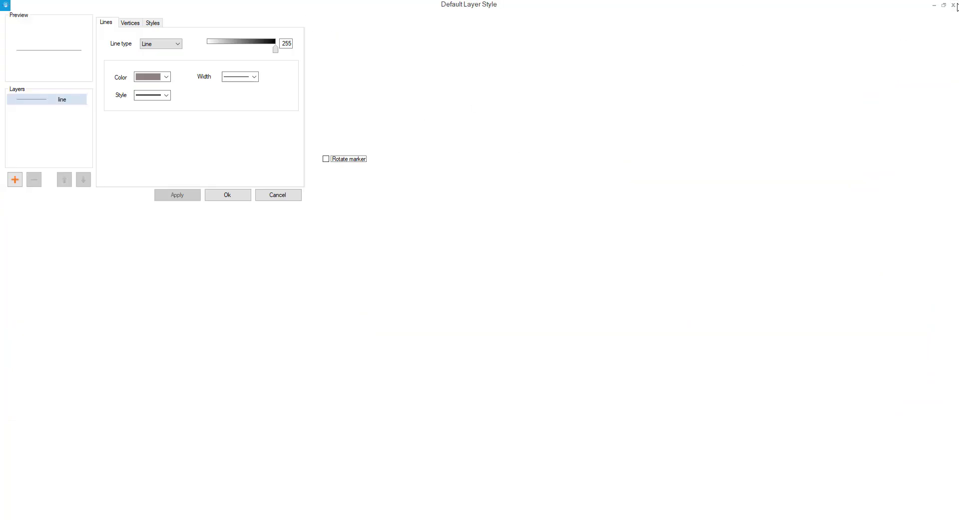
pyautogui.click(954, 5)
# - View the attribute table of the rivers layer and close it
pyautogui.rightClick(55, 74)
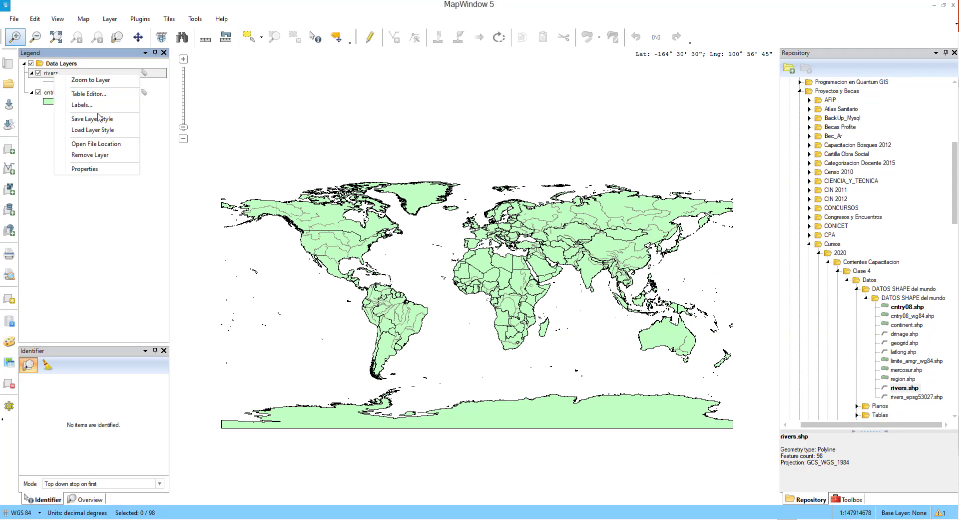
pyautogui.click(98, 94)
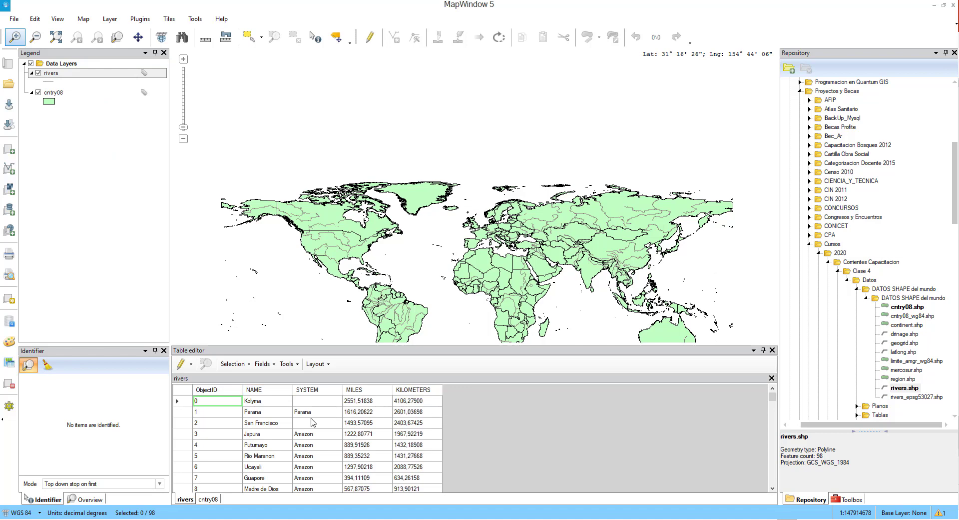
pyautogui.click(773, 350)
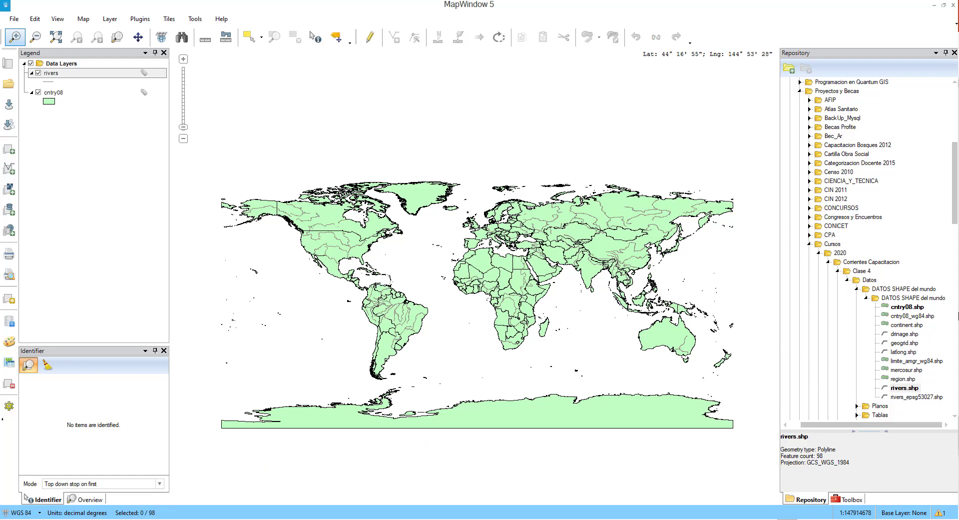
# - Expand the vectoriales and Tablas folders in the repository and add ciudades_cristian2.shp from Tablas to the map
pyautogui.scroll(-3, 902, 340)
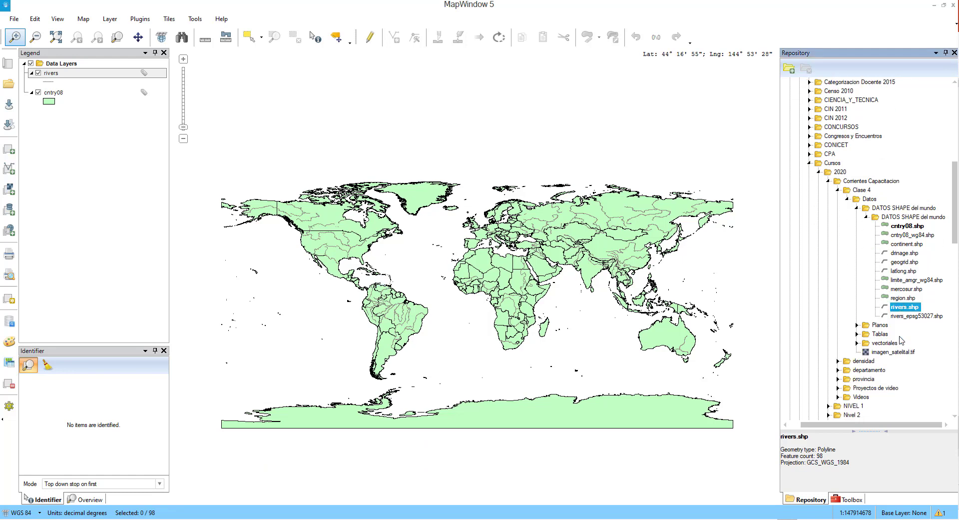
pyautogui.click(867, 217)
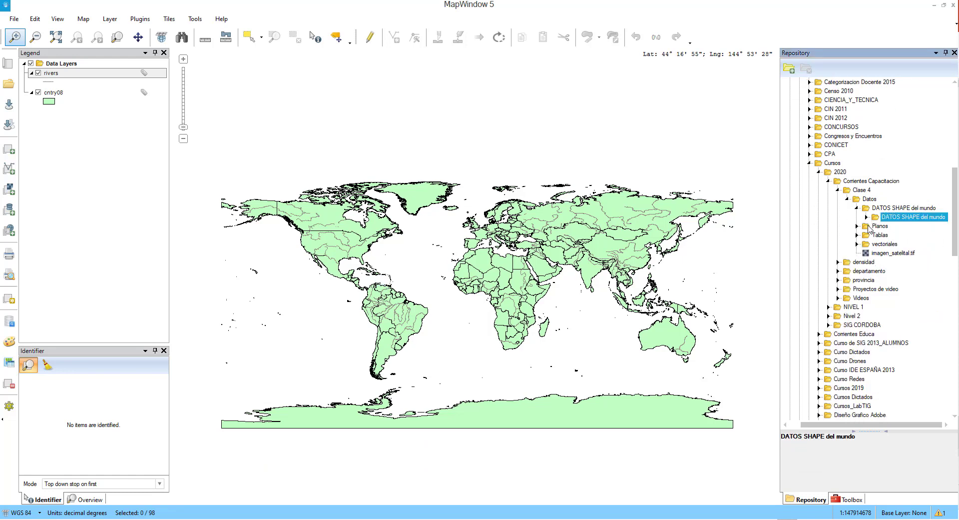
pyautogui.click(857, 244)
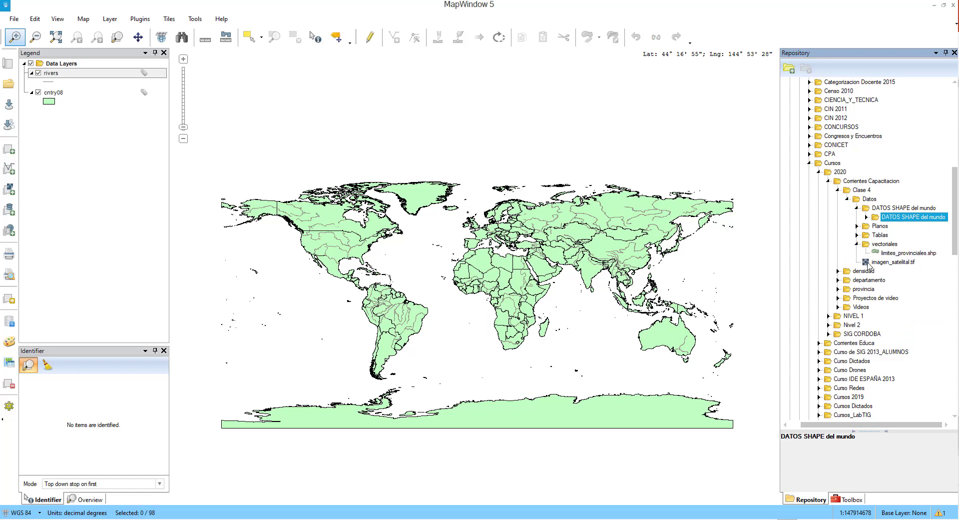
pyautogui.click(857, 235)
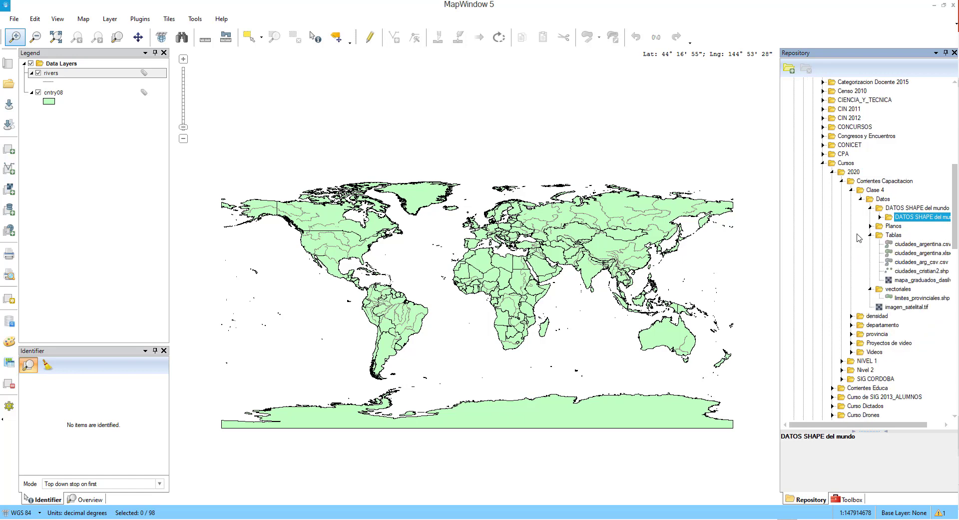
pyautogui.moveTo(917, 276); pyautogui.dragTo(341, 125)
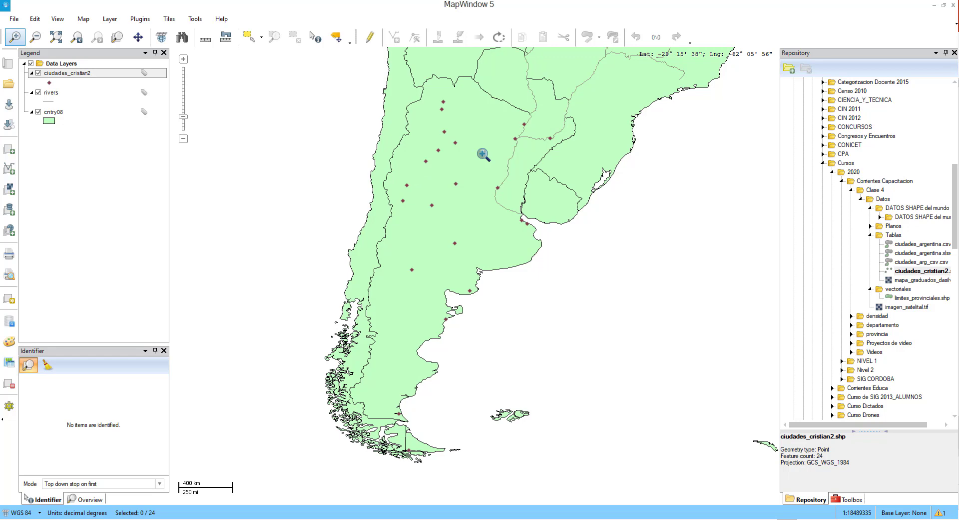
# - View the attribute table of the ciudades_cristian2 point layer and close it
pyautogui.rightClick(84, 77)
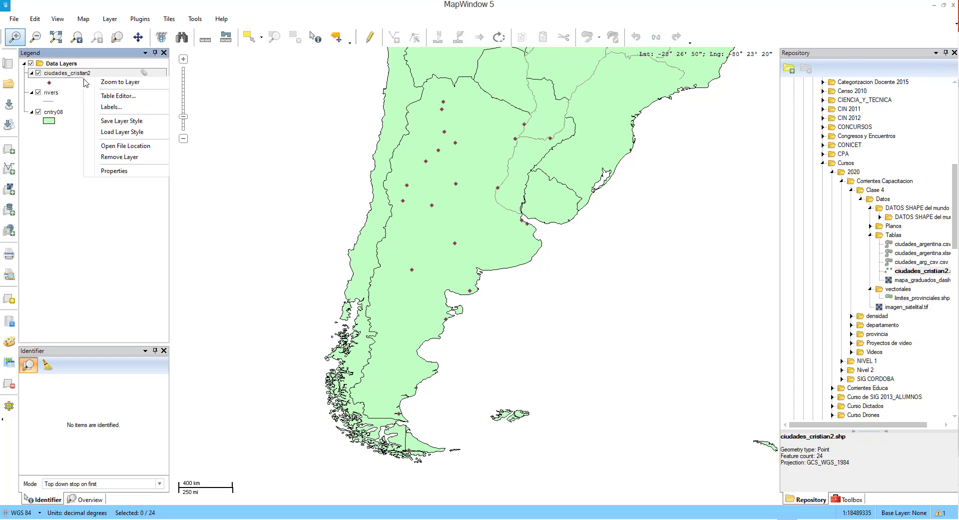
pyautogui.click(123, 96)
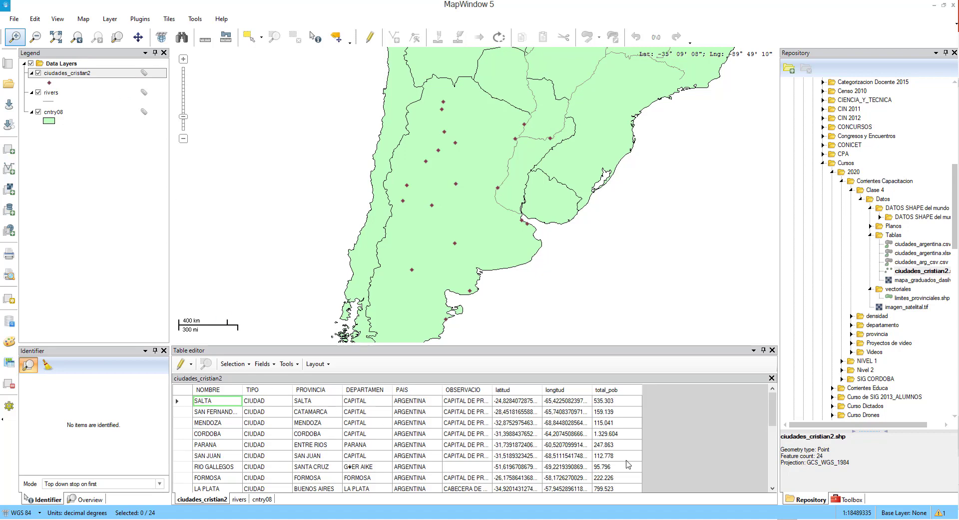
pyautogui.click(772, 350)
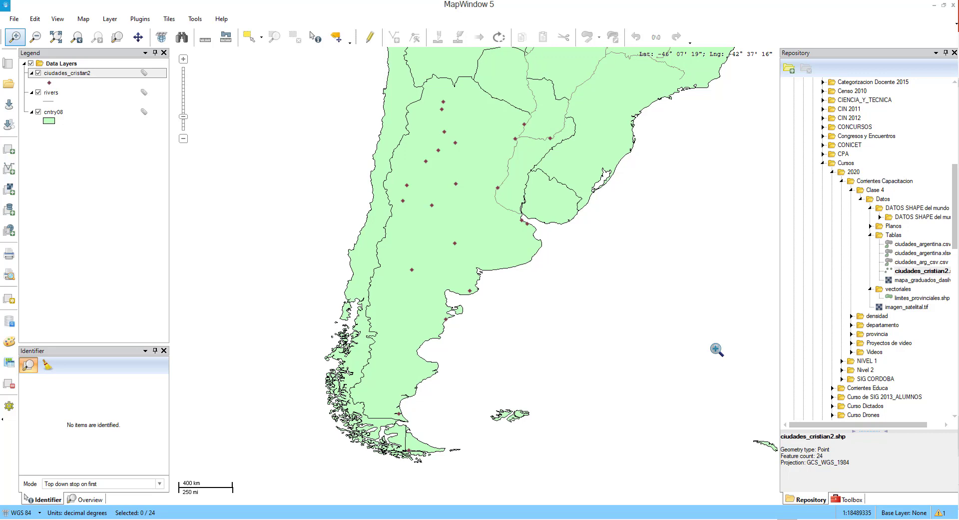
# - Turn off the visibility of the ciudades_cristian2, rivers and cntry08 layers
pyautogui.moveTo(899, 425); pyautogui.dragTo(917, 429)
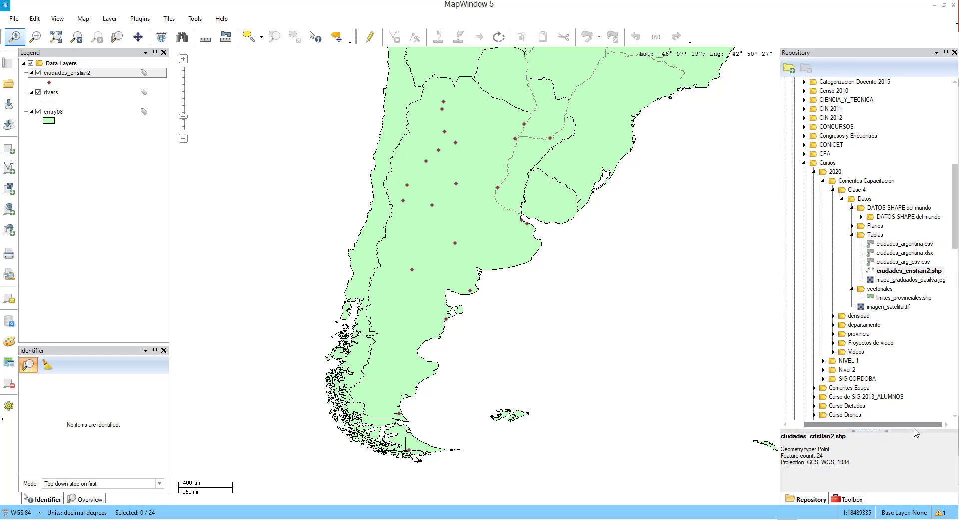
pyautogui.click(39, 73)
pyautogui.click(39, 92)
pyautogui.click(38, 112)
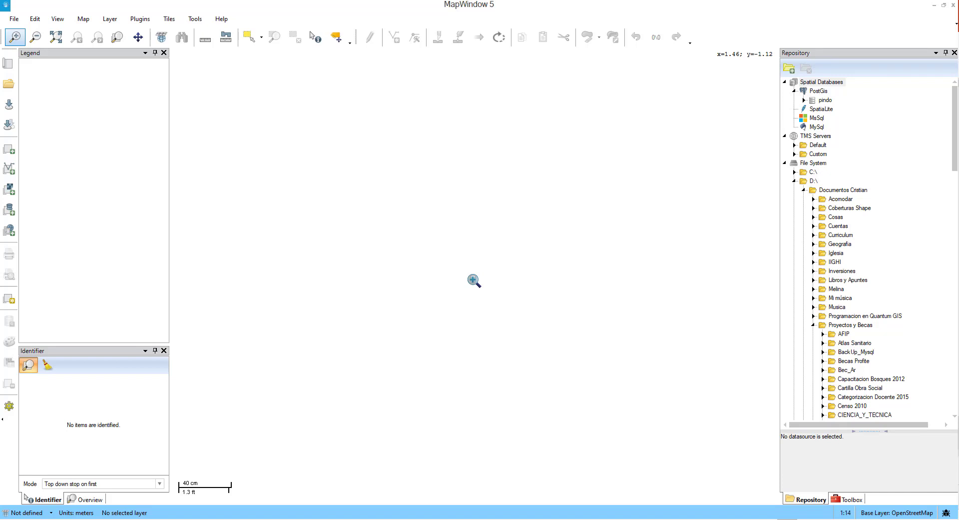
# - Add the raster imagen_satelital.tif from the Clase 4 Datos folder to the empty map
pyautogui.scroll(-7, 892, 280)
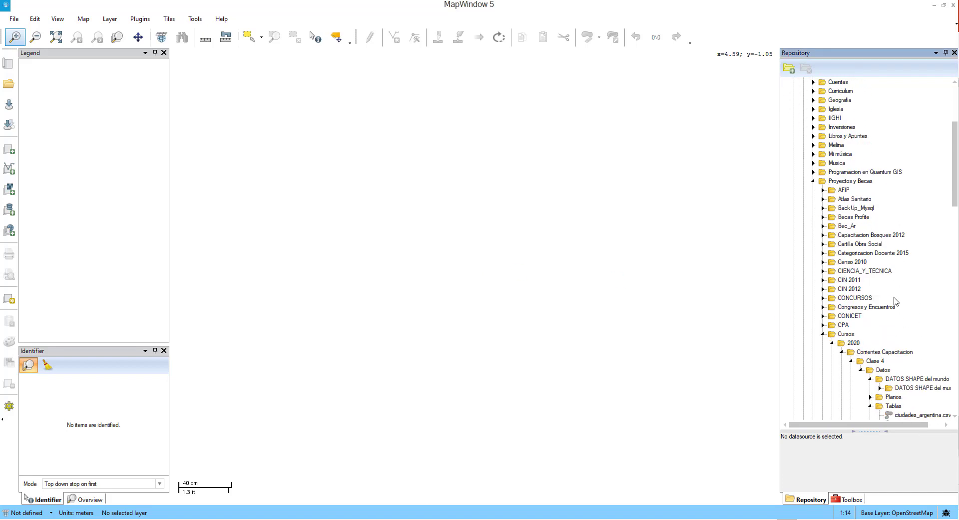
pyautogui.scroll(-7, 894, 301)
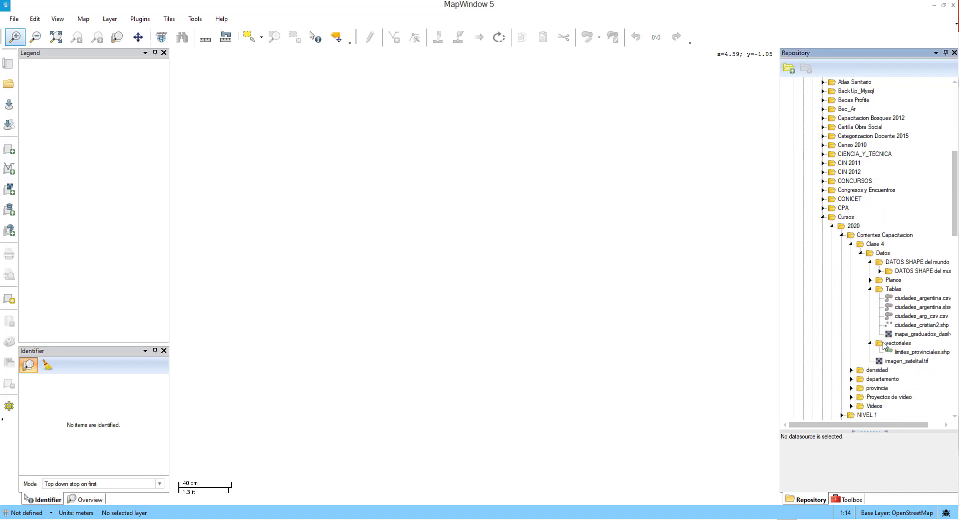
pyautogui.click(898, 362)
pyautogui.moveTo(909, 363)
pyautogui.mouseDown()
pyautogui.moveTo(689, 355)
pyautogui.moveTo(531, 334)
pyautogui.mouseUp()
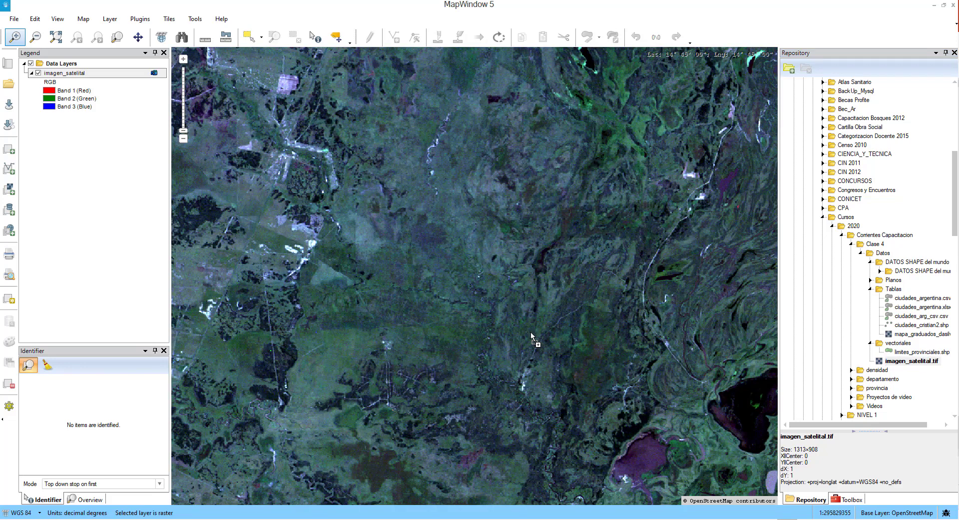
# - Pan across the satellite image and zoom in on the dark lake to examine its individual pixels
pyautogui.click(138, 37)
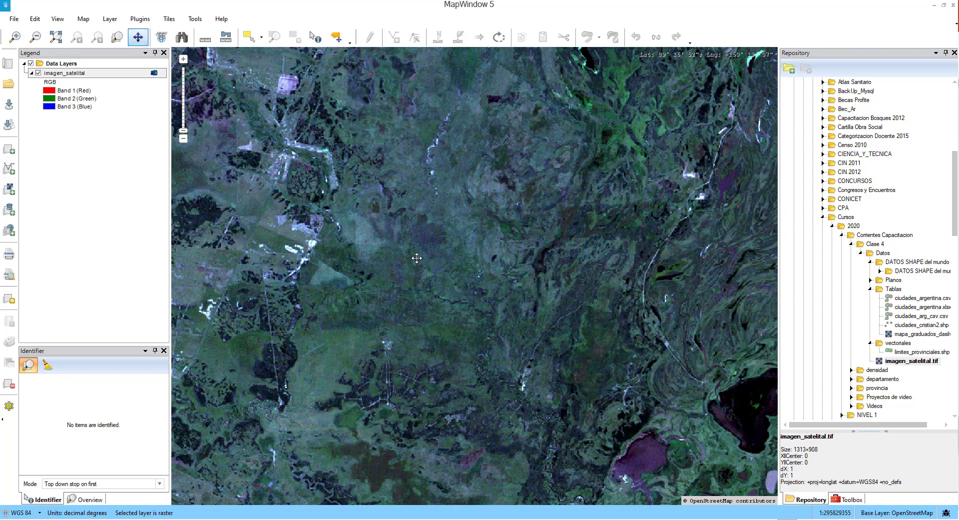
pyautogui.moveTo(416, 258); pyautogui.dragTo(424, 186)
pyautogui.moveTo(625, 286); pyautogui.dragTo(479, 282)
pyautogui.moveTo(614, 309); pyautogui.dragTo(467, 304)
pyautogui.moveTo(648, 303); pyautogui.dragTo(543, 320)
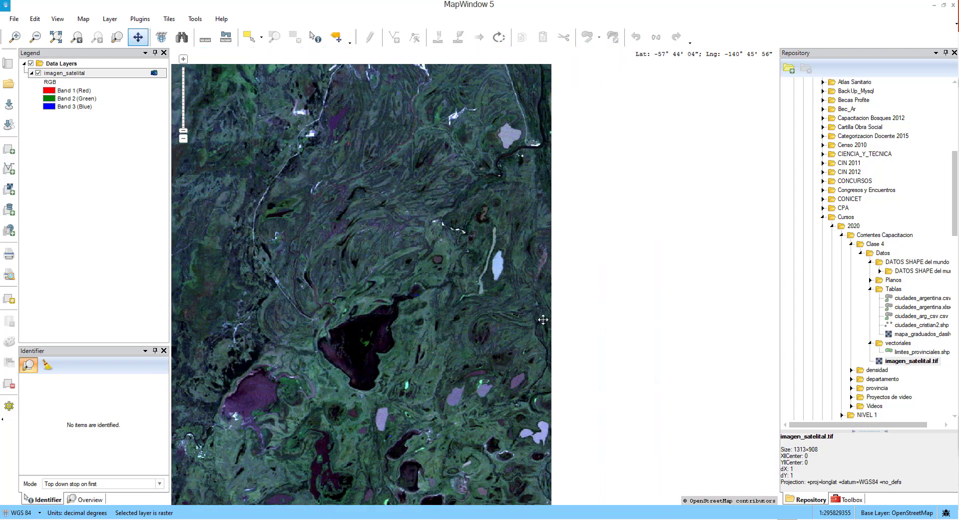
pyautogui.moveTo(486, 207); pyautogui.dragTo(517, 307)
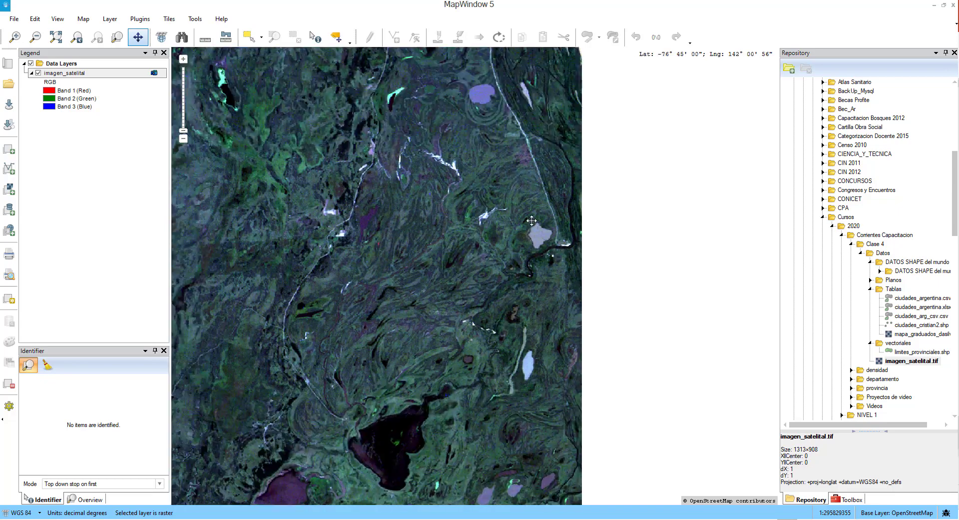
pyautogui.moveTo(532, 221); pyautogui.dragTo(574, 333)
pyautogui.moveTo(551, 178); pyautogui.dragTo(582, 218)
pyautogui.moveTo(452, 351); pyautogui.dragTo(606, 135)
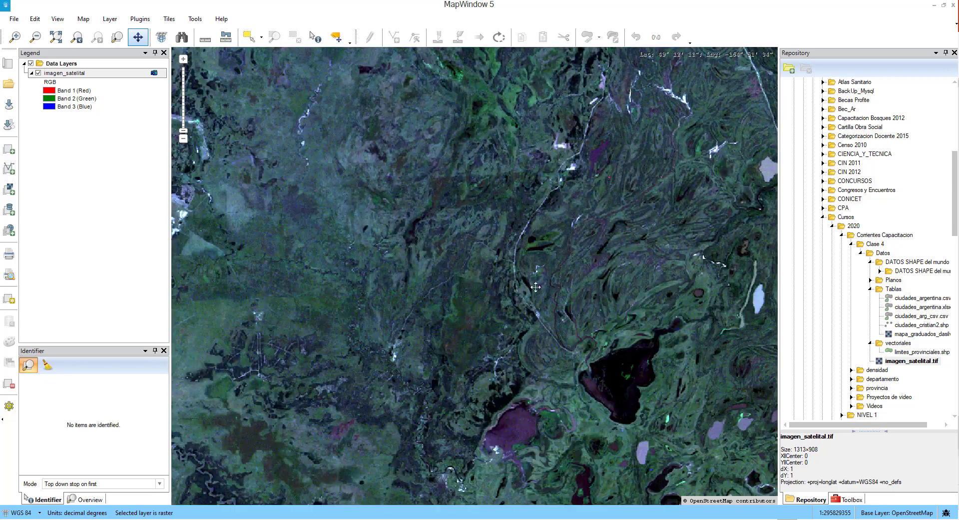
pyautogui.scroll(3, 536, 287)
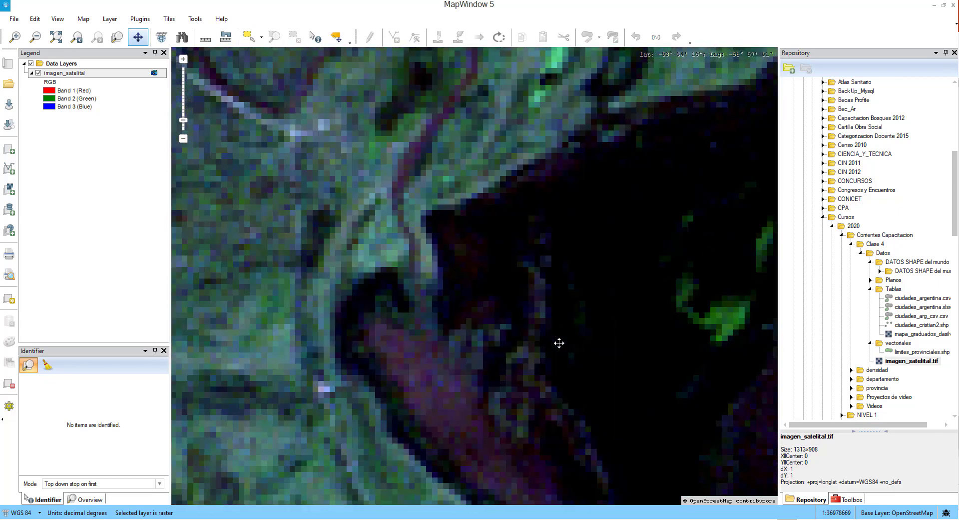
pyautogui.scroll(-2, 559, 342)
pyautogui.rightClick(88, 80)
pyautogui.click(74, 153)
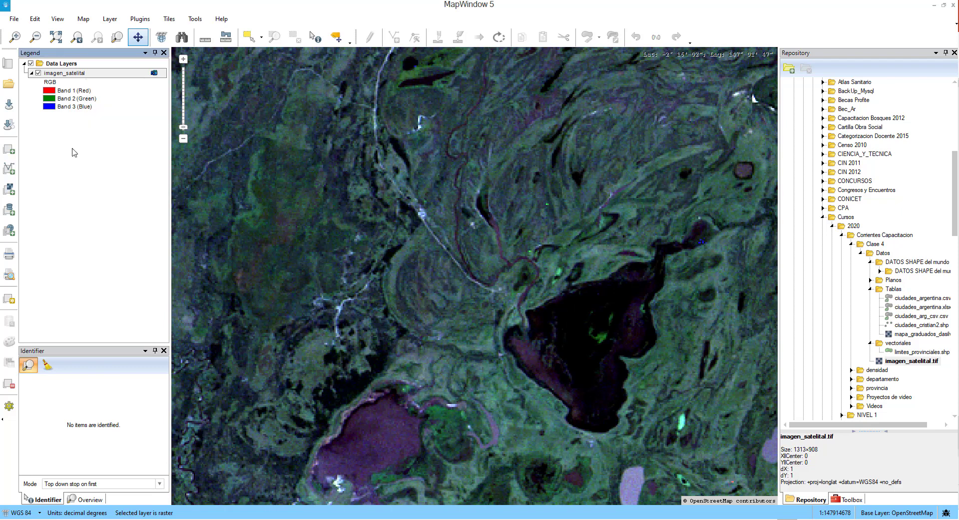
pyautogui.rightClick(61, 76)
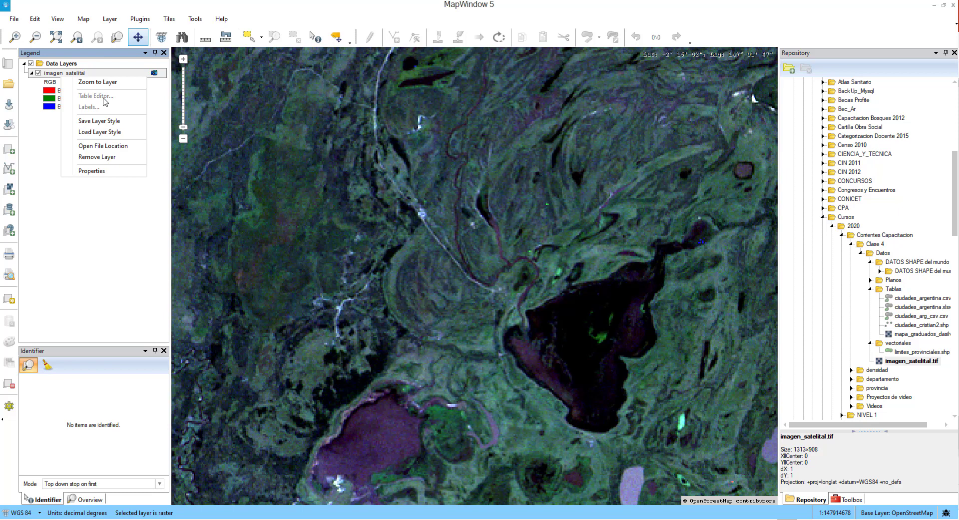
pyautogui.click(138, 246)
# - Identify the raster values of a pixel inside the dark lake and clear the identification results
pyautogui.click(315, 37)
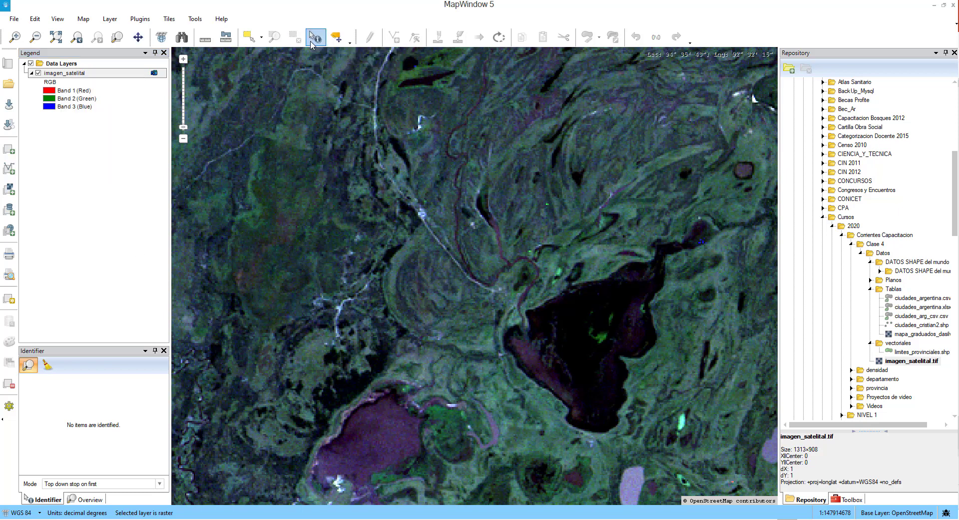
pyautogui.click(551, 343)
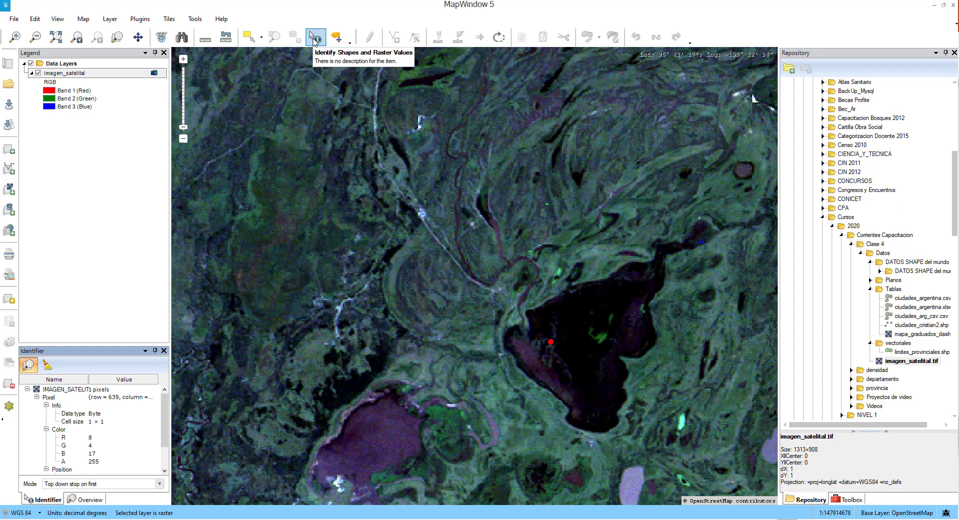
pyautogui.click(47, 365)
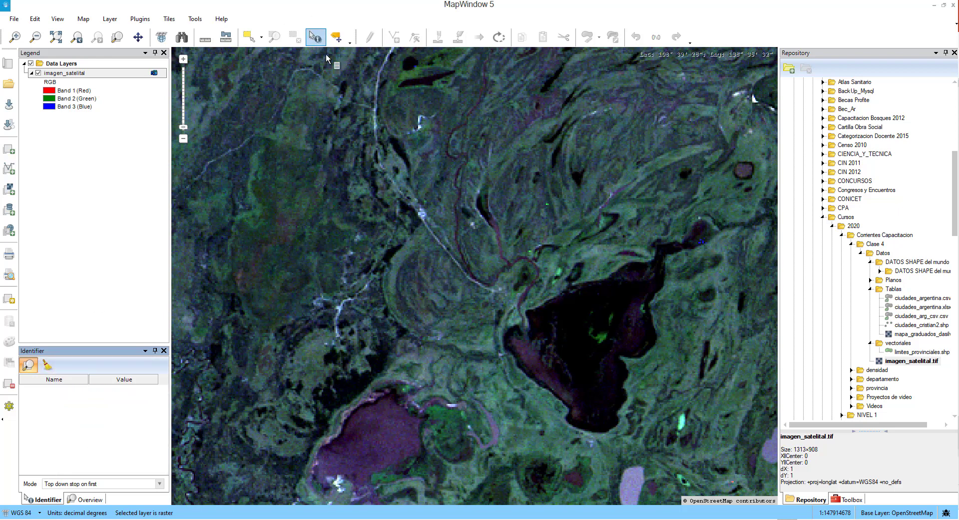
# - Identify a pixel near the dark lake's western edge, review its values and zoom the map to that pixel
pyautogui.click(528, 333)
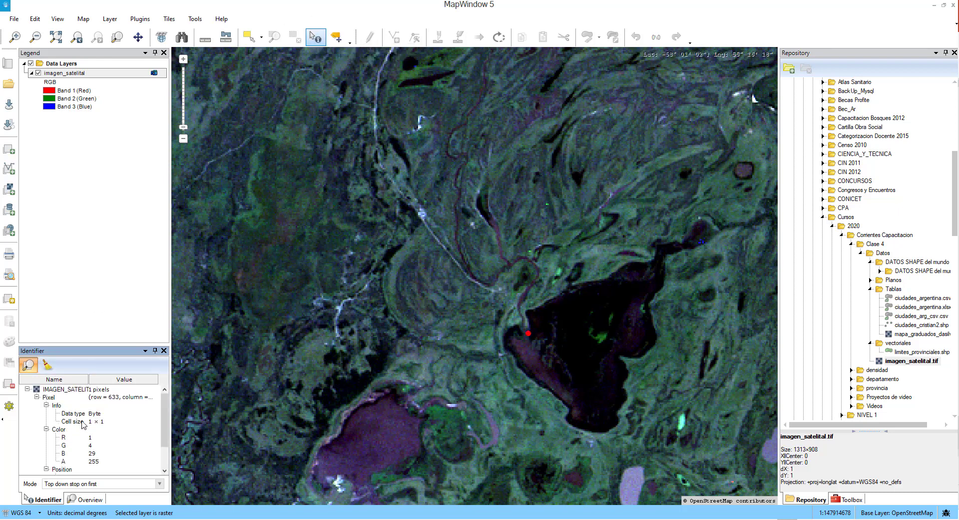
pyautogui.scroll(-2, 94, 424)
pyautogui.scroll(2, 90, 414)
pyautogui.doubleClick(133, 397)
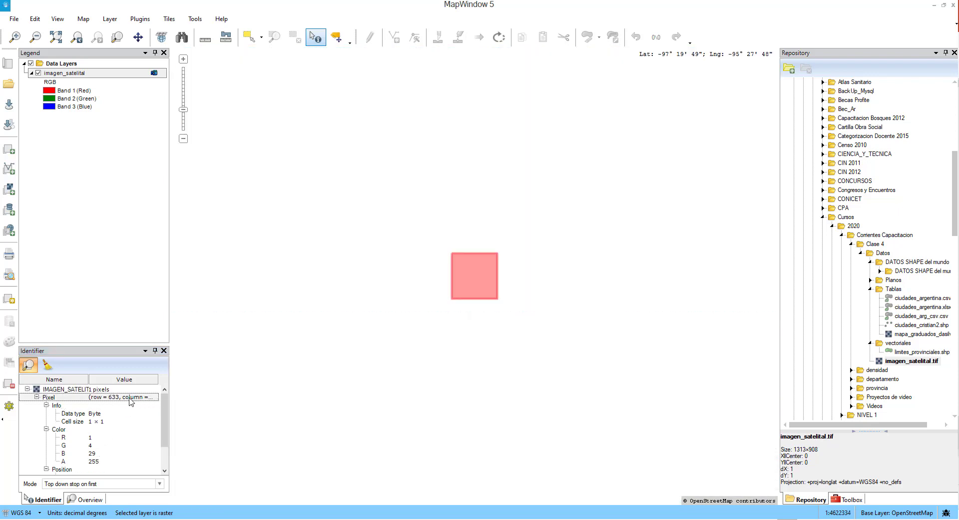
# - Review the identified pixel's color bands and position in full, and clear the identification results
pyautogui.moveTo(171, 392); pyautogui.dragTo(215, 392)
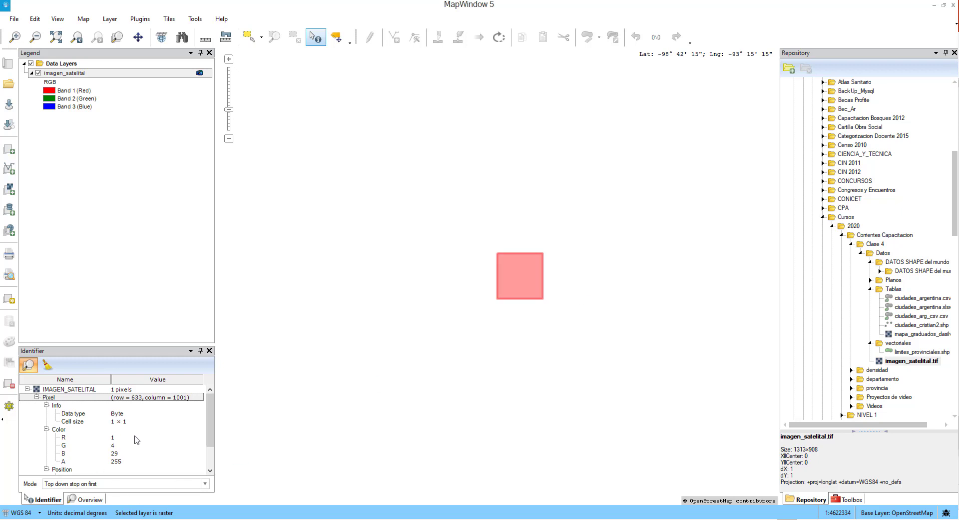
pyautogui.click(77, 440)
pyautogui.click(77, 448)
pyautogui.click(95, 454)
pyautogui.scroll(-2, 152, 451)
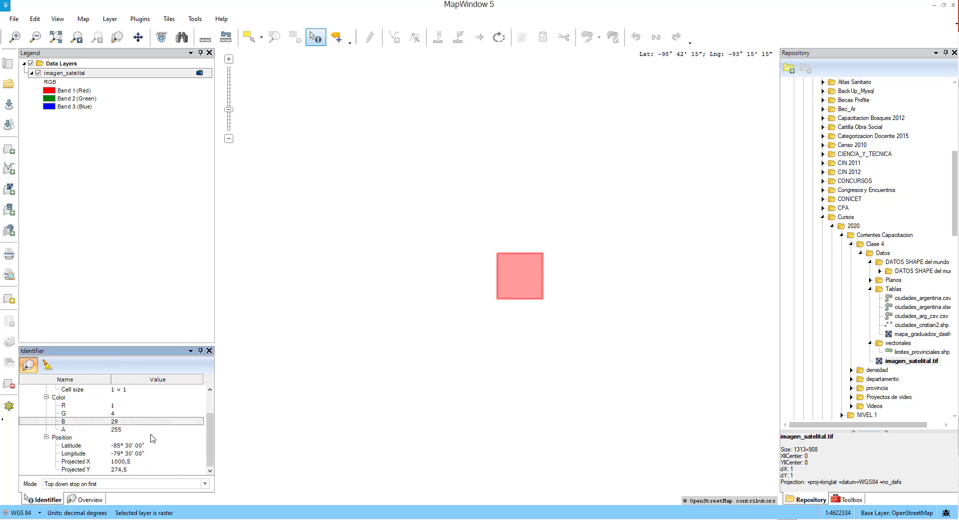
pyautogui.click(48, 367)
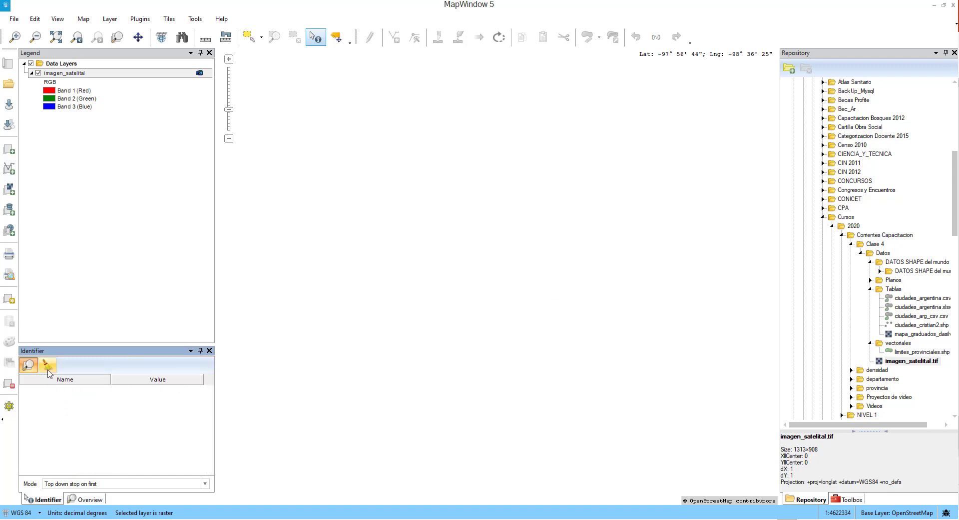
# - Zoom to the imagen_satelital layer and identify a pixel in the bright lilac rectangular patch, reviewing its values
pyautogui.rightClick(82, 74)
pyautogui.click(101, 82)
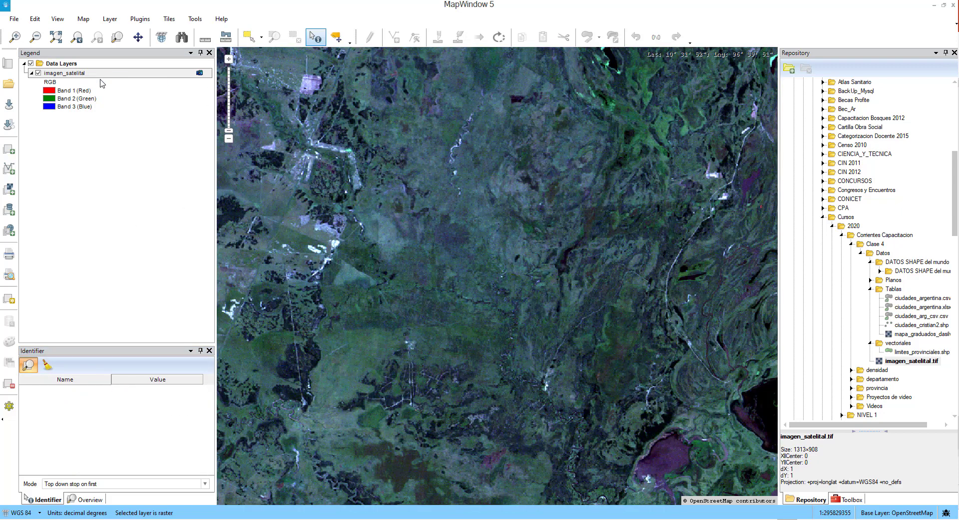
pyautogui.scroll(4, 310, 79)
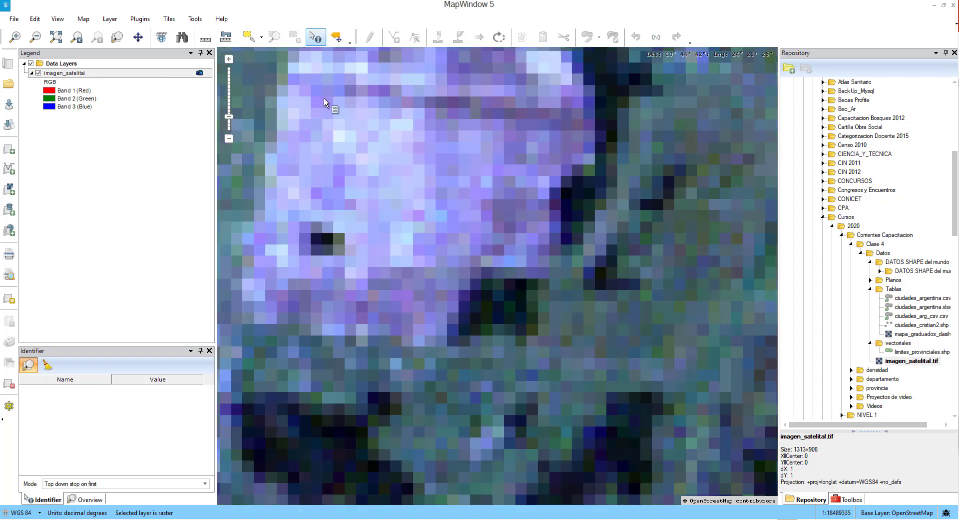
pyautogui.click(360, 70)
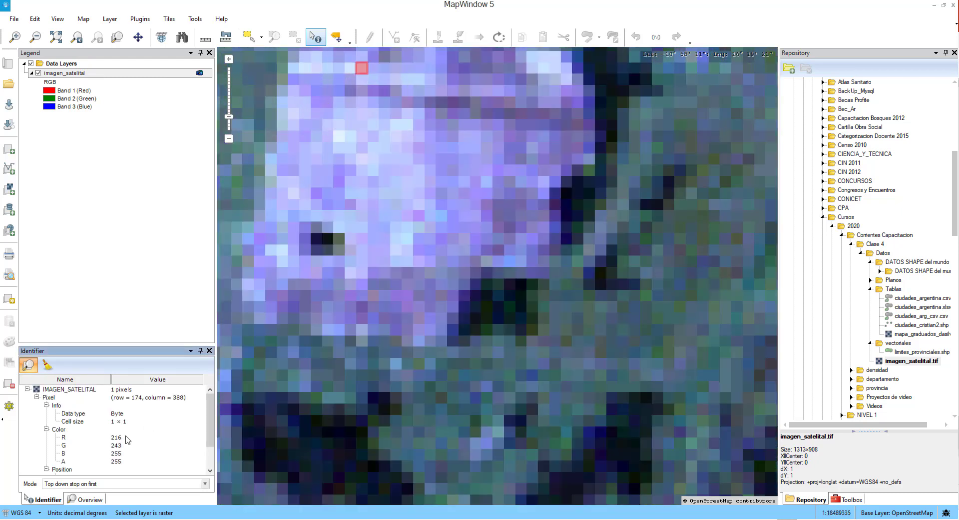
pyautogui.scroll(-3, 124, 427)
pyautogui.scroll(2, 123, 427)
# - Identify two more pixels in the lilac patch to compare their color values, and clear the identification results
pyautogui.click(385, 77)
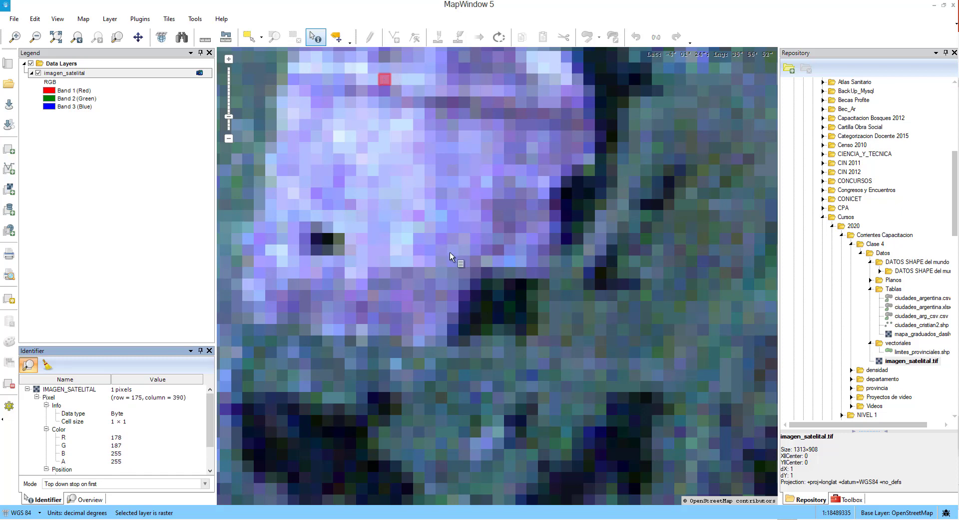
pyautogui.click(443, 239)
pyautogui.scroll(-3, 443, 238)
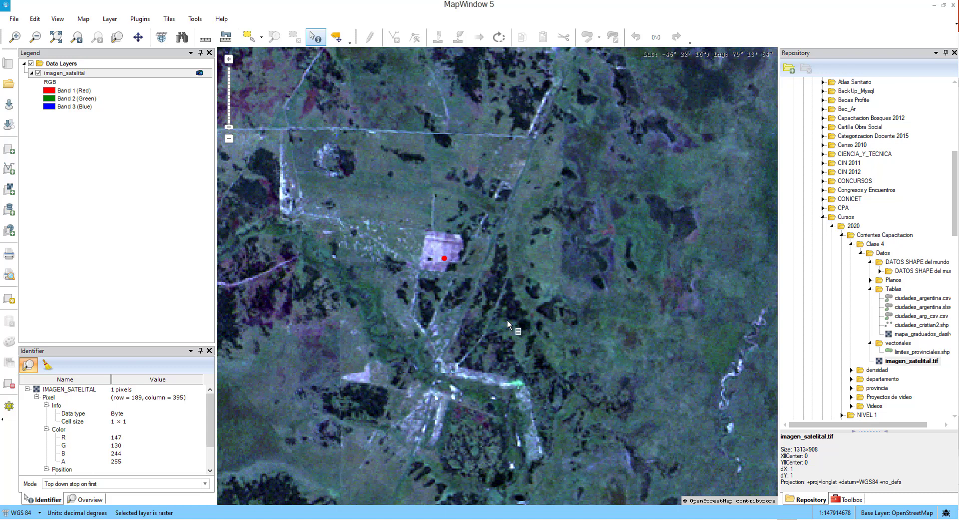
pyautogui.click(48, 365)
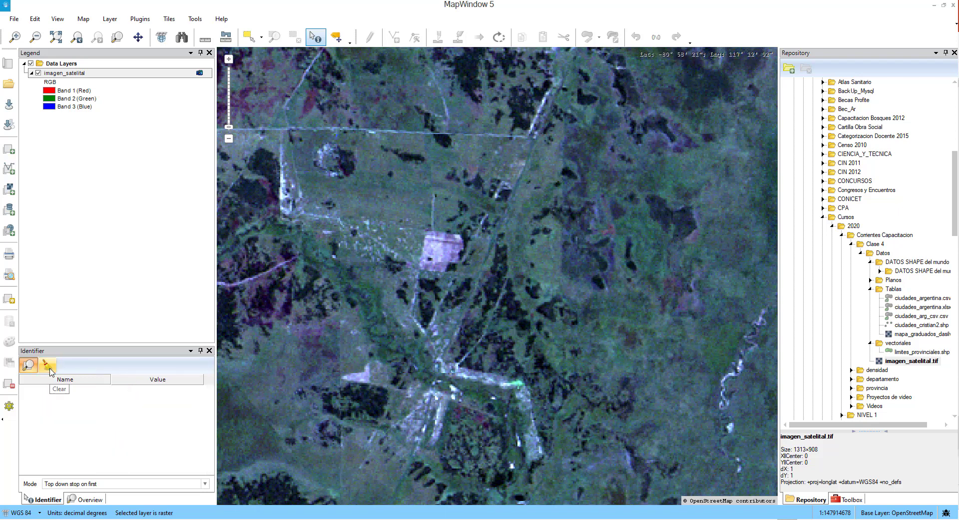
# - Add ciudades_argentina.csv from the Tablas folder to the map, ignoring its missing projection
pyautogui.moveTo(845, 425); pyautogui.dragTo(859, 434)
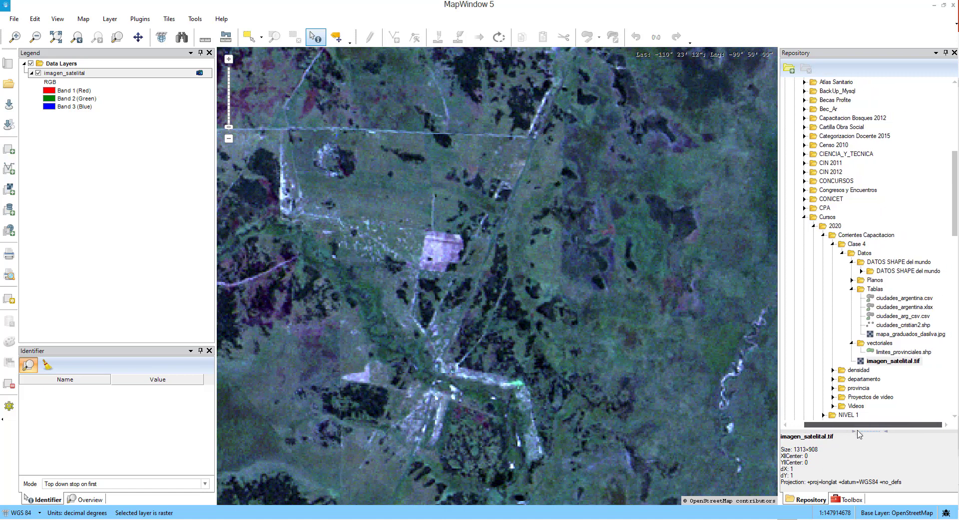
pyautogui.click(907, 326)
pyautogui.click(912, 307)
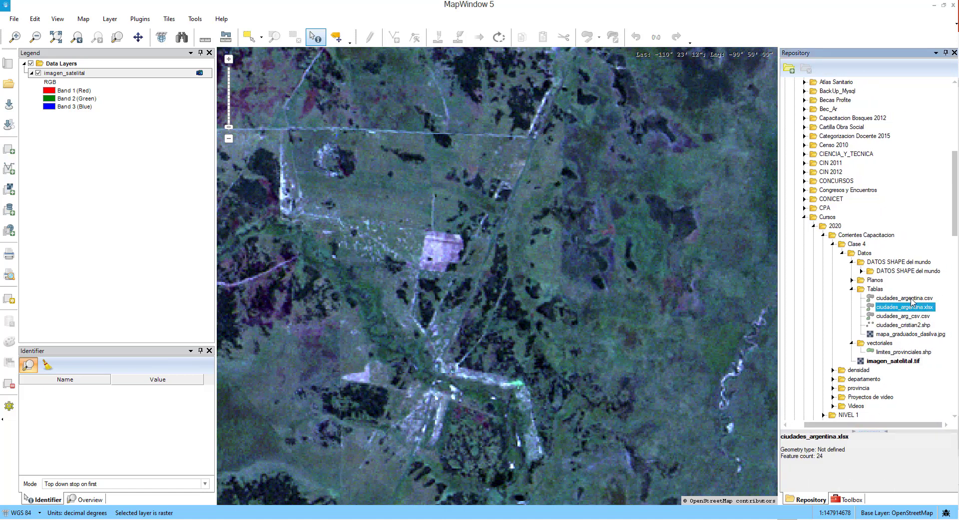
pyautogui.click(912, 298)
pyautogui.moveTo(926, 301); pyautogui.dragTo(354, 178)
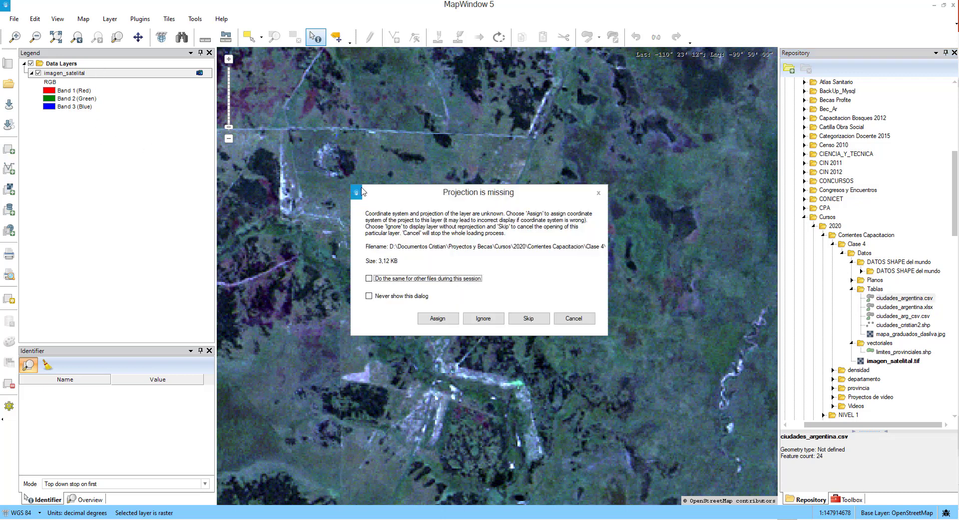
pyautogui.click(502, 325)
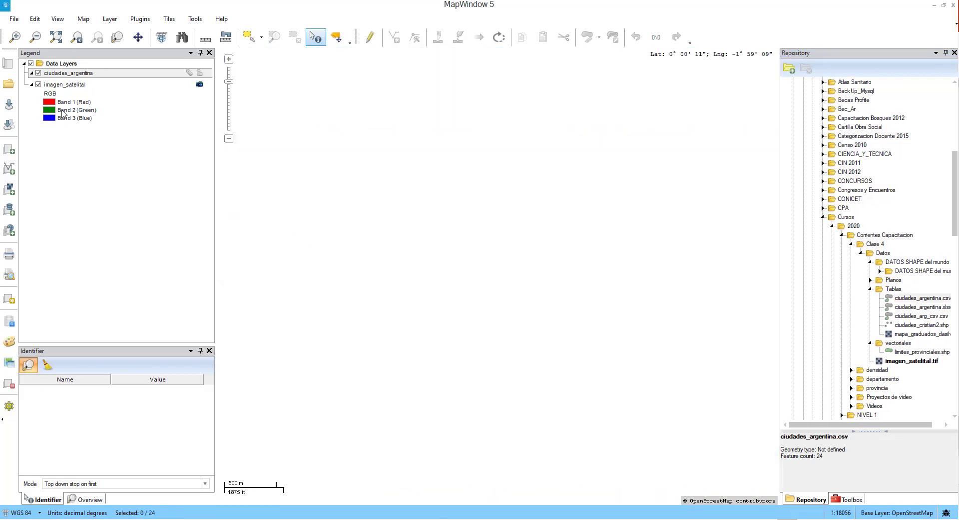
# - Hide the imagen_satelital layer and turn off the base map by choosing No Tiles
pyautogui.click(38, 85)
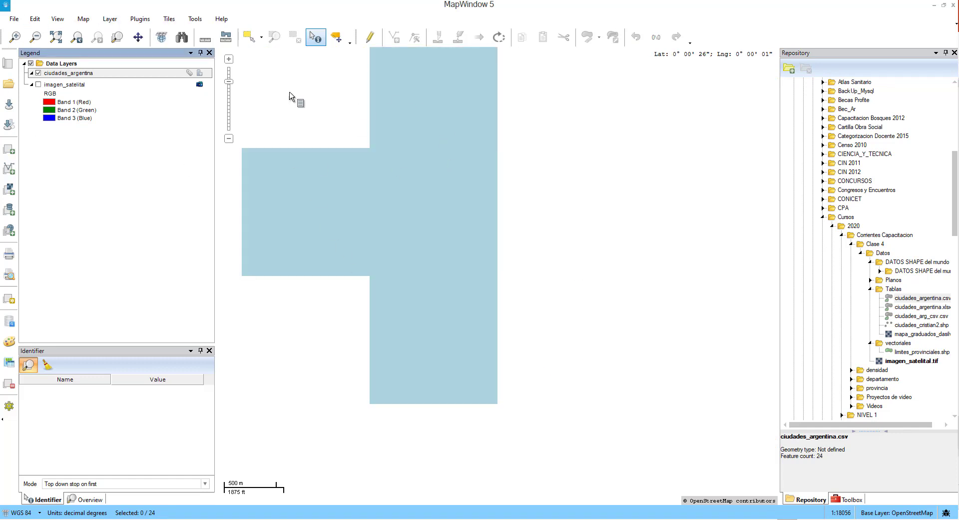
pyautogui.click(169, 19)
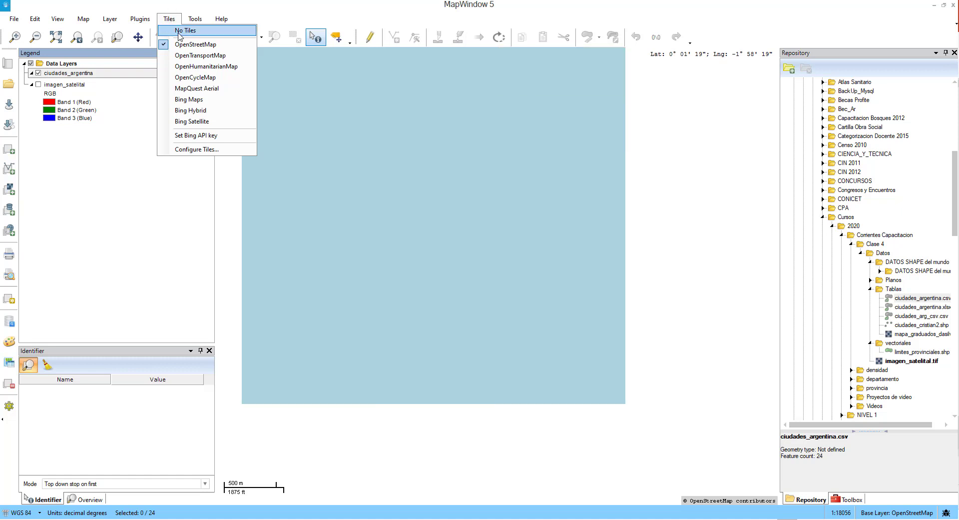
pyautogui.click(179, 31)
# - Open the attribute table of the ciudades_argentina CSV layer
pyautogui.rightClick(71, 74)
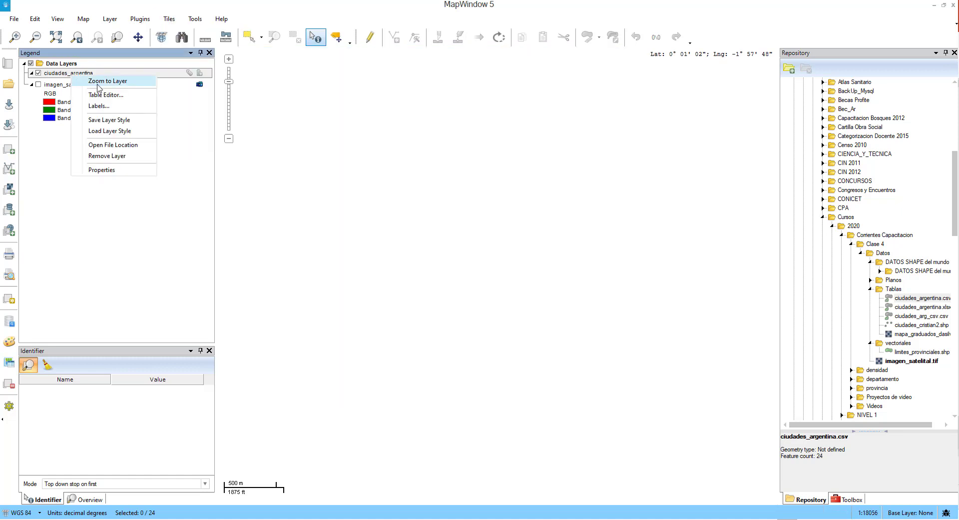
pyautogui.click(118, 95)
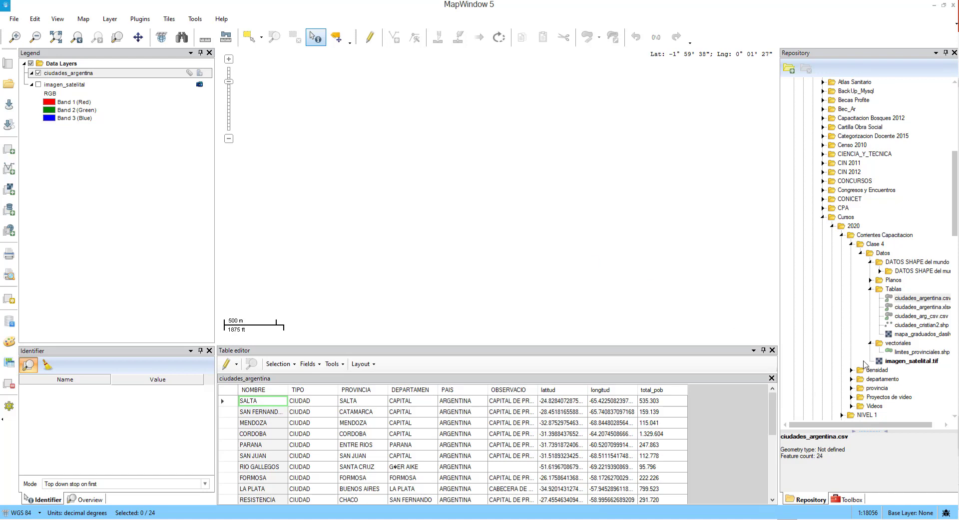
# - Add ciudades_argentina.xlsx from the Tablas folder, ignoring its missing projection, and open its attribute table
pyautogui.click(914, 307)
pyautogui.moveTo(915, 307); pyautogui.dragTo(397, 134)
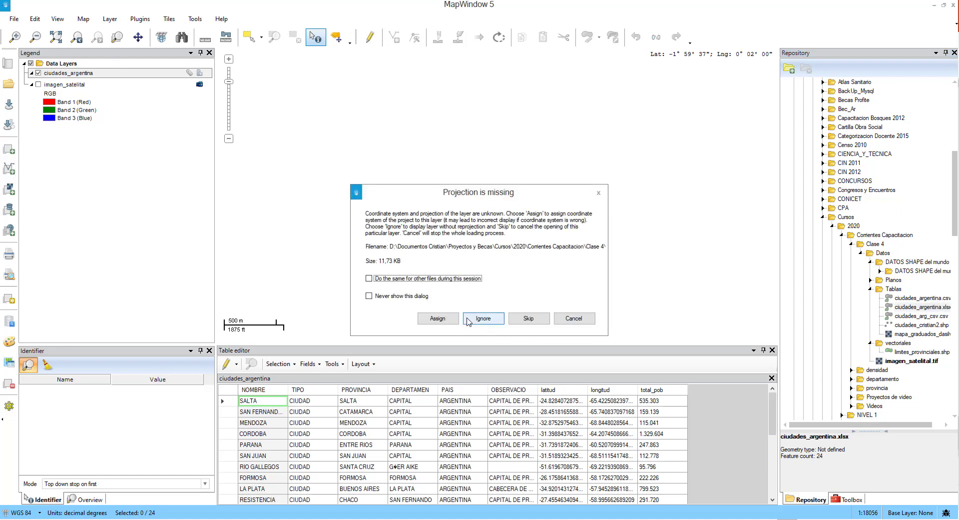
pyautogui.click(497, 323)
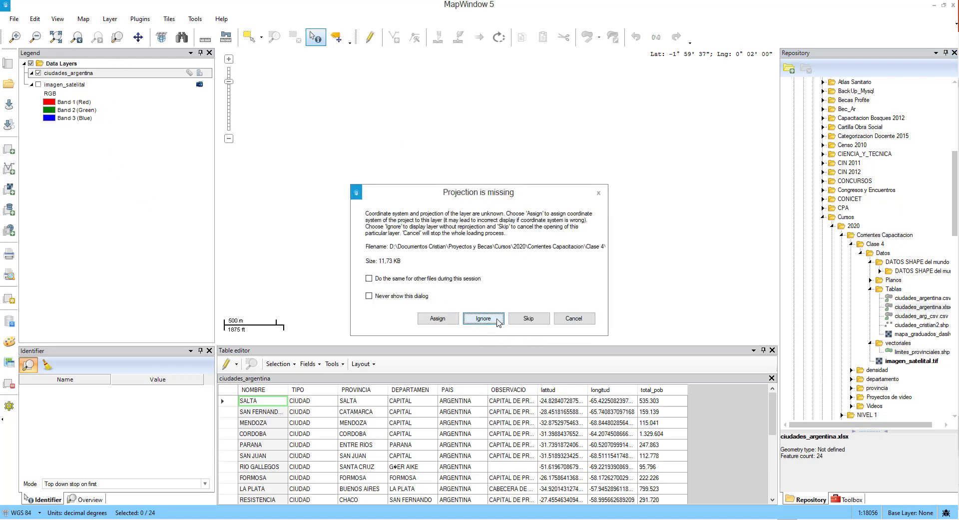
pyautogui.rightClick(106, 73)
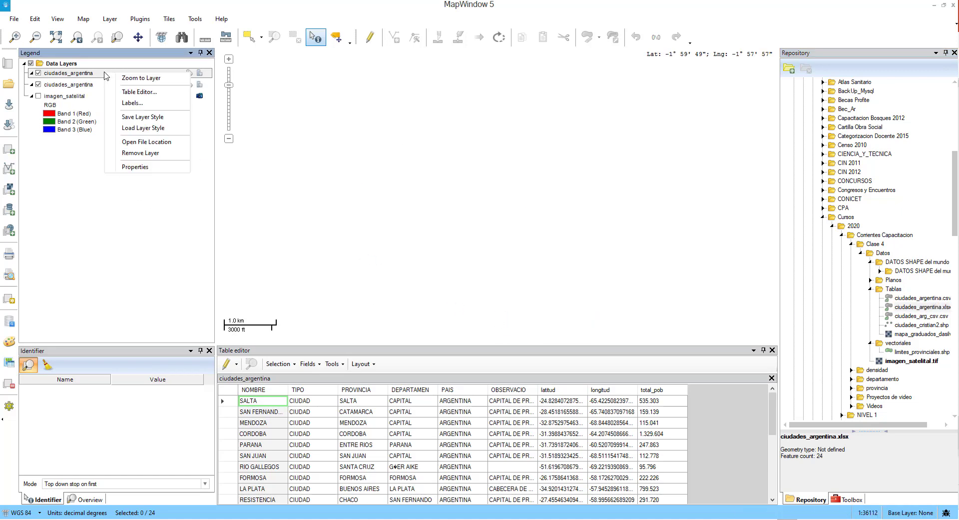
pyautogui.click(139, 92)
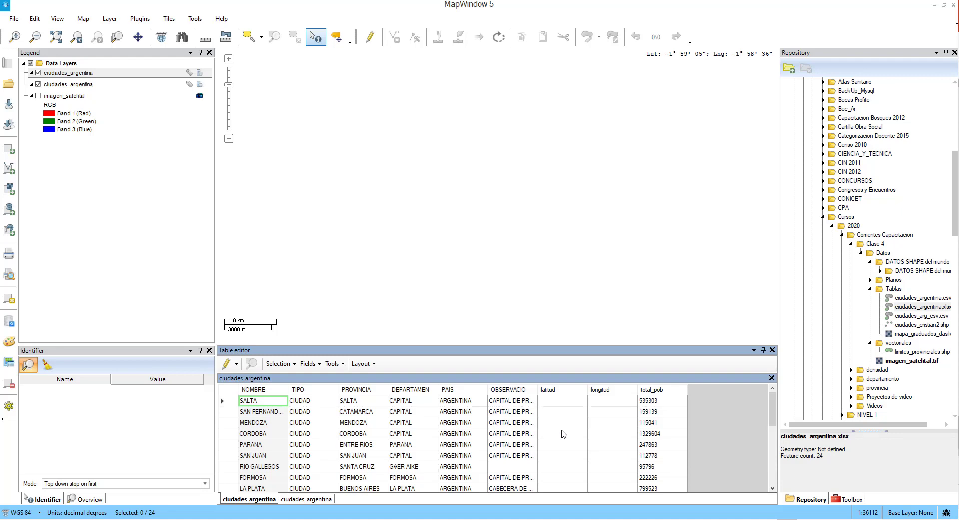
# - Try to add plano resistencia.jpg from the Planos folder while ignoring its missing projection
pyautogui.click(871, 279)
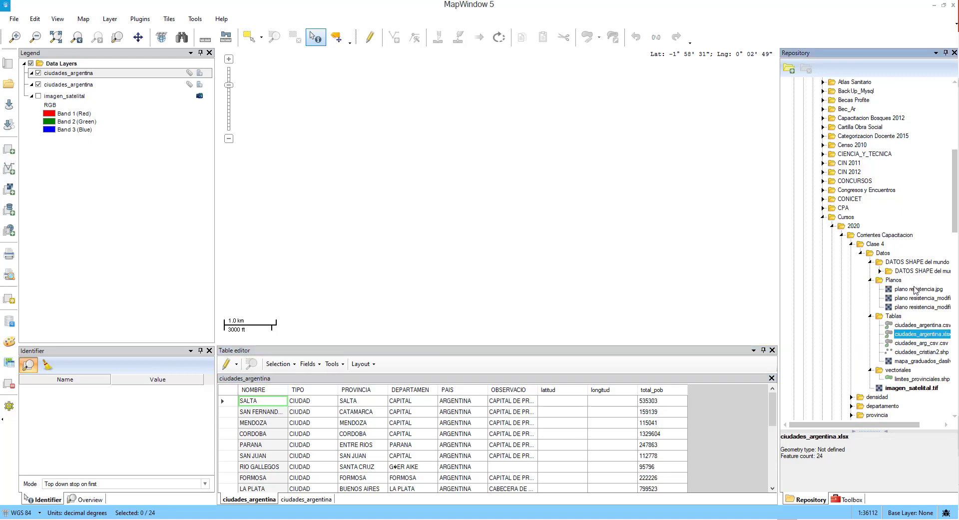
pyautogui.moveTo(918, 291); pyautogui.dragTo(420, 197)
pyautogui.click(500, 322)
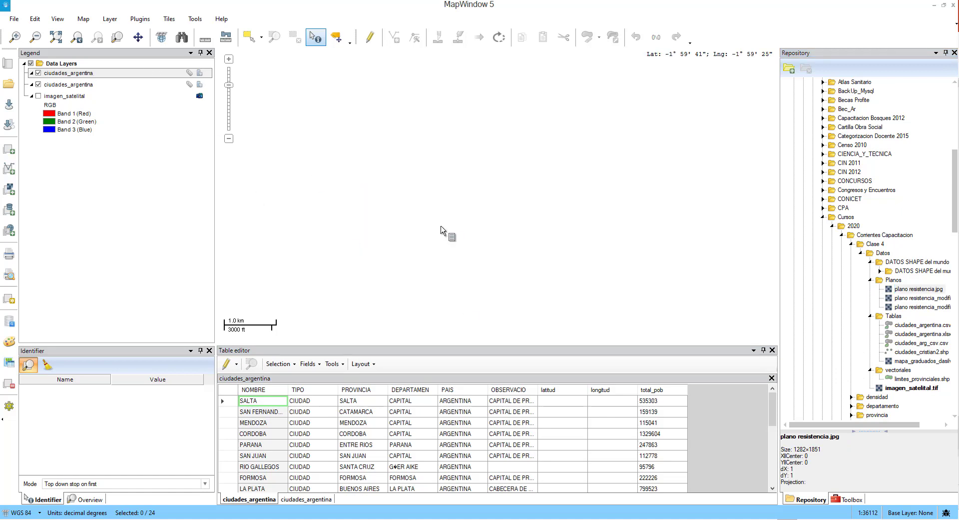
pyautogui.scroll(-1, 432, 224)
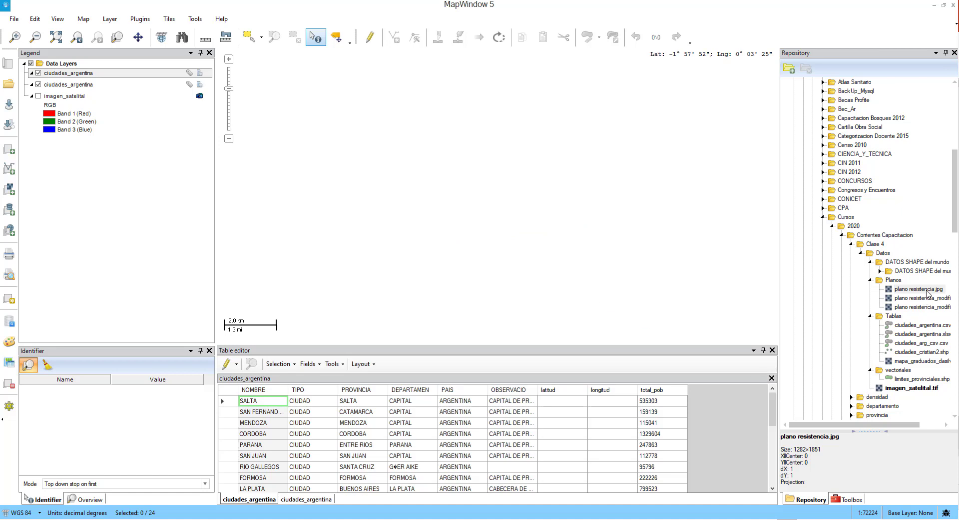
# - Add plano resistencia.jpg to the map, assigning it the project's coordinate system
pyautogui.moveTo(925, 289); pyautogui.dragTo(535, 226)
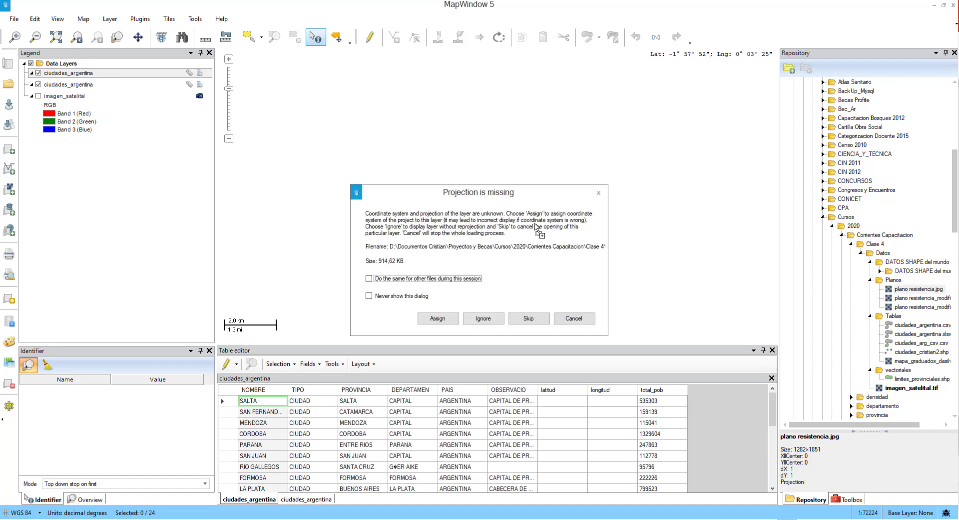
pyautogui.click(442, 319)
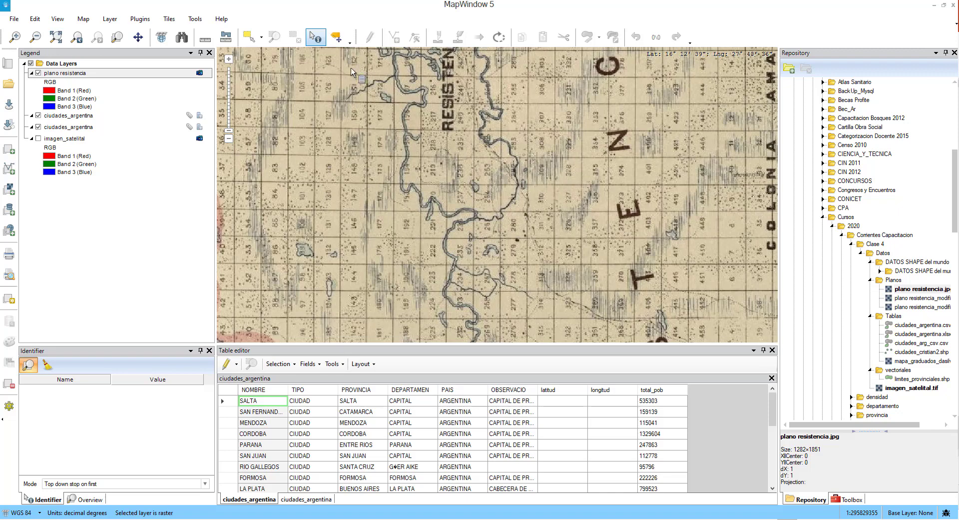
# - Pan across the scanned Resistencia plan to examine its rivers, islands, parcels and the Corrientes area
pyautogui.click(138, 37)
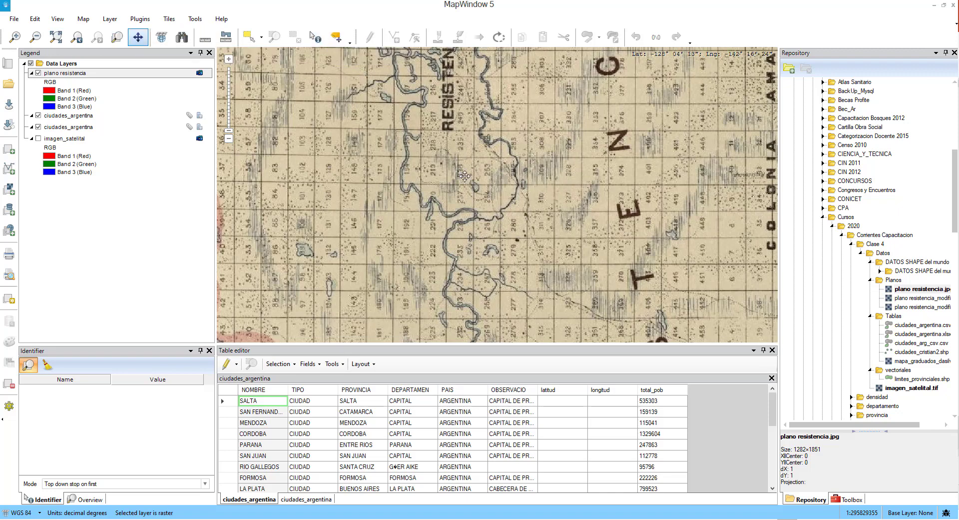
pyautogui.moveTo(433, 109); pyautogui.dragTo(477, 212)
pyautogui.moveTo(325, 115); pyautogui.dragTo(543, 250)
pyautogui.moveTo(413, 140); pyautogui.dragTo(431, 261)
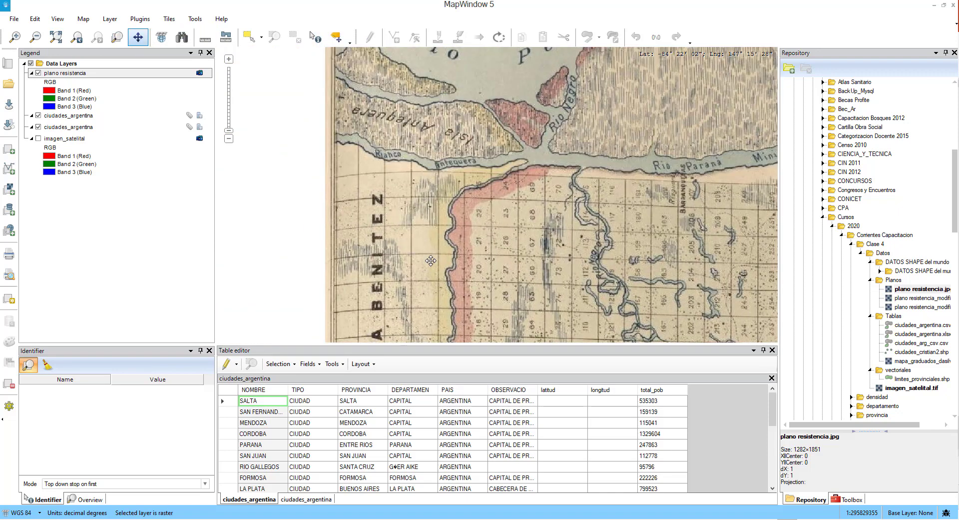
pyautogui.moveTo(435, 109); pyautogui.dragTo(377, 242)
pyautogui.moveTo(381, 122); pyautogui.dragTo(376, 234)
pyautogui.moveTo(374, 175); pyautogui.dragTo(368, 204)
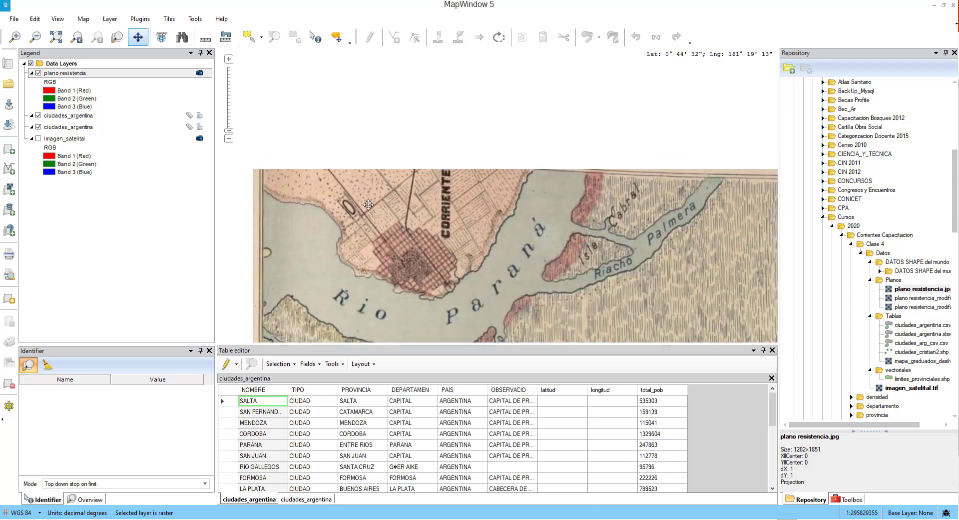
pyautogui.moveTo(599, 238); pyautogui.dragTo(463, 190)
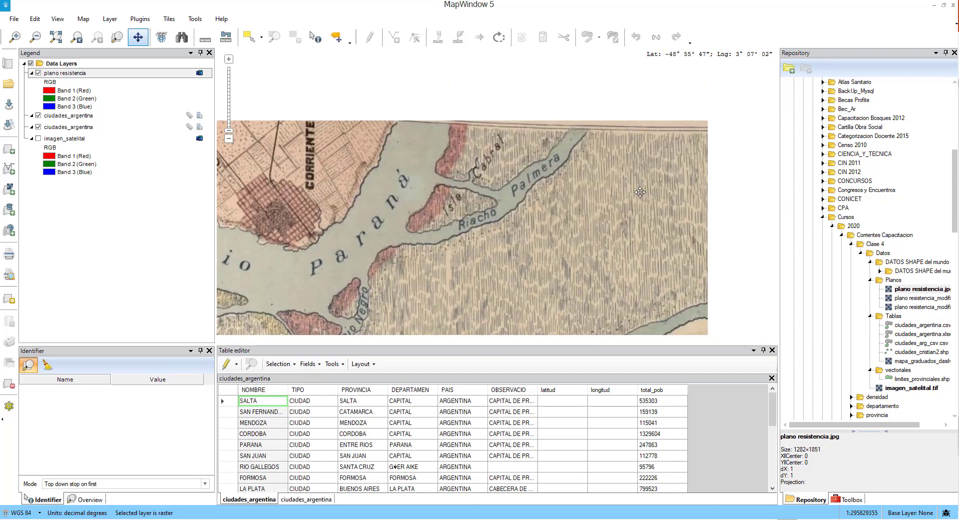
pyautogui.moveTo(760, 183); pyautogui.dragTo(585, 172)
# - Add plano resistencia_modificado_2.tif from the Planos folder with reprojection and pyramids built, and hide the plano resistencia layer
pyautogui.click(773, 350)
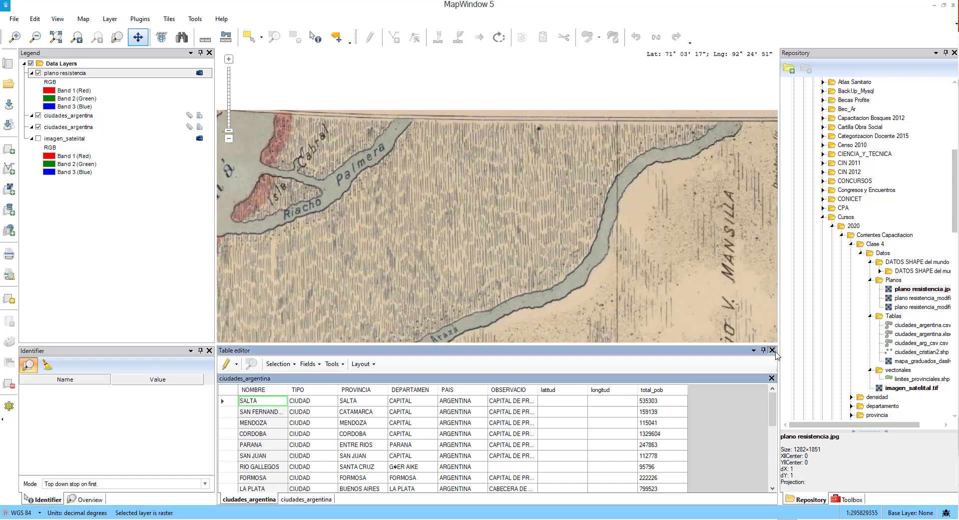
pyautogui.moveTo(920, 307); pyautogui.dragTo(475, 284)
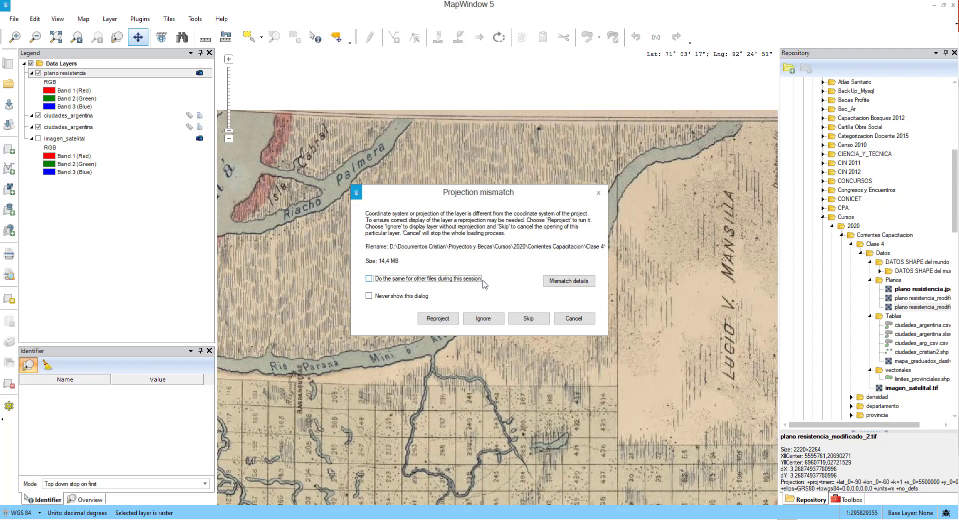
pyautogui.click(438, 318)
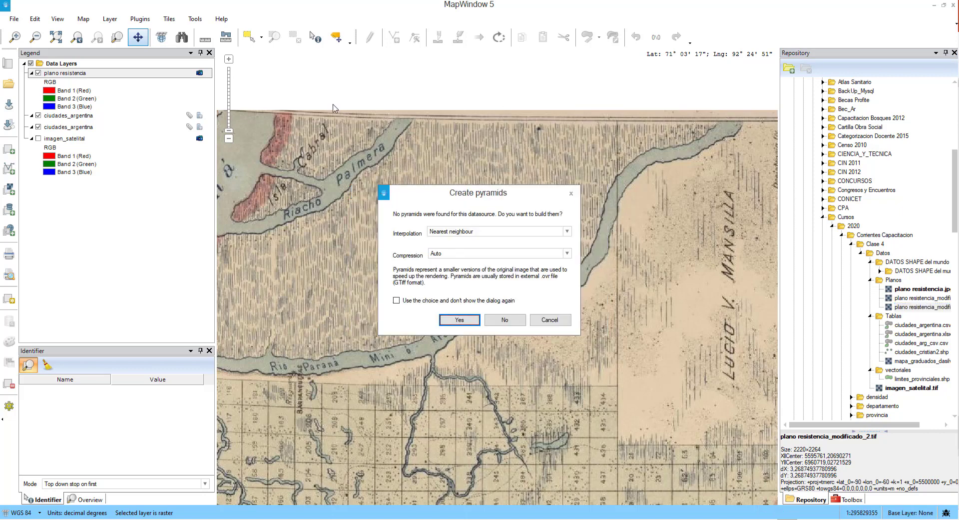
pyautogui.click(458, 319)
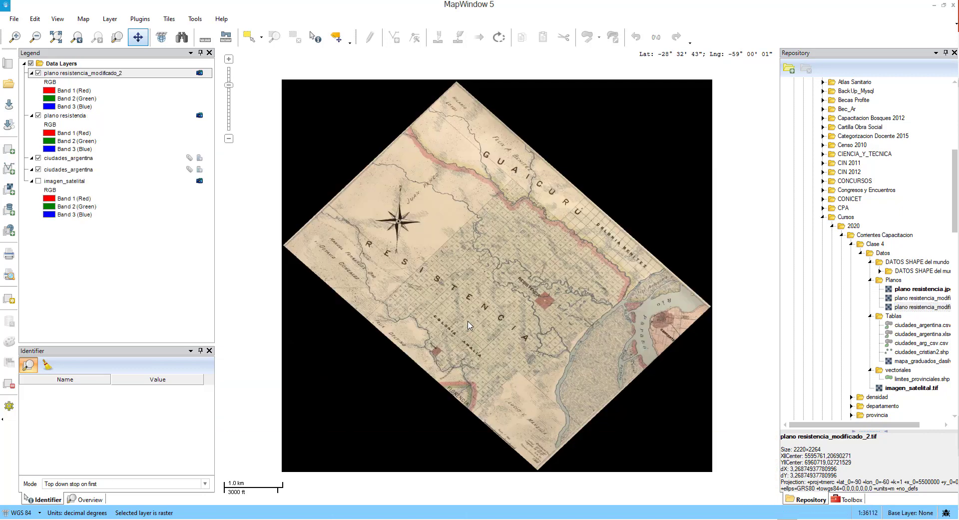
pyautogui.click(39, 115)
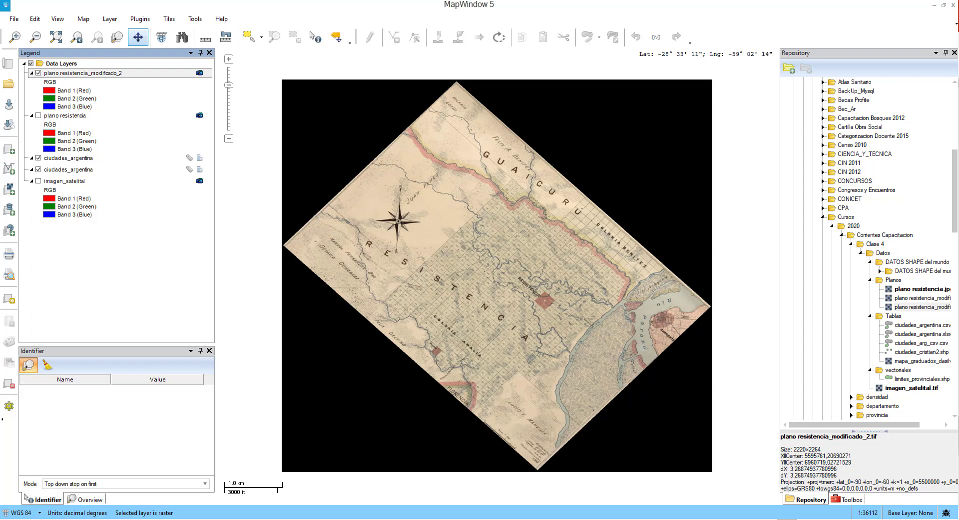
# - Add limites_provinciales.shp to the map, place it beneath plano resistencia_modificado_2, and locate the georeferenced plan within the provinces
pyautogui.moveTo(922, 379)
pyautogui.mouseDown()
pyautogui.moveTo(840, 365)
pyautogui.moveTo(58, 98)
pyautogui.moveTo(103, 68)
pyautogui.moveTo(102, 109)
pyautogui.moveTo(928, 427)
pyautogui.moveTo(788, 365)
pyautogui.moveTo(501, 315)
pyautogui.mouseUp()
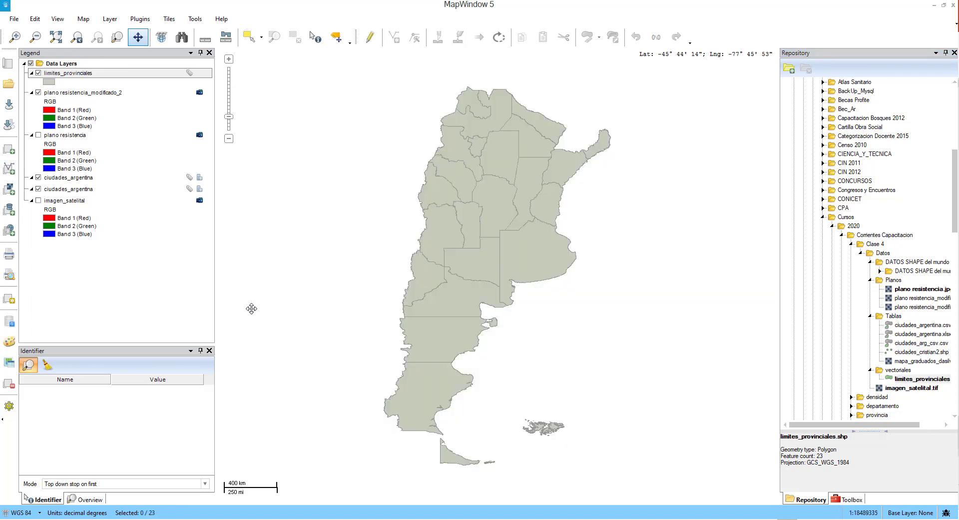
pyautogui.moveTo(50, 74); pyautogui.dragTo(71, 115)
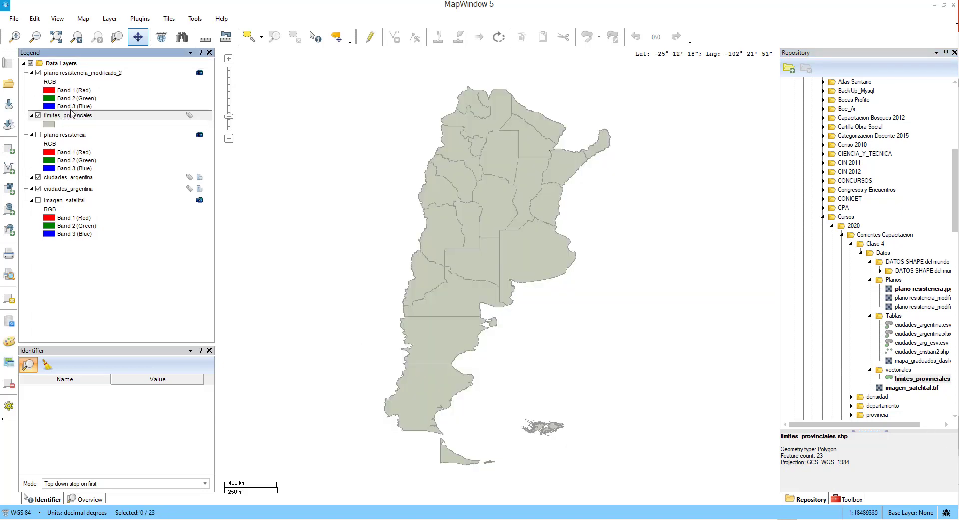
pyautogui.click(16, 39)
pyautogui.moveTo(546, 150); pyautogui.dragTo(558, 160)
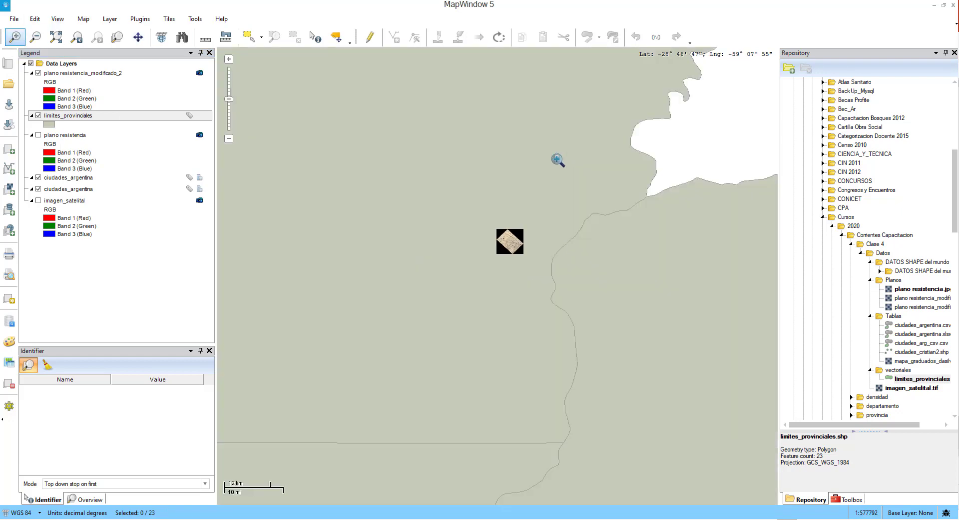
pyautogui.moveTo(426, 185); pyautogui.dragTo(621, 309)
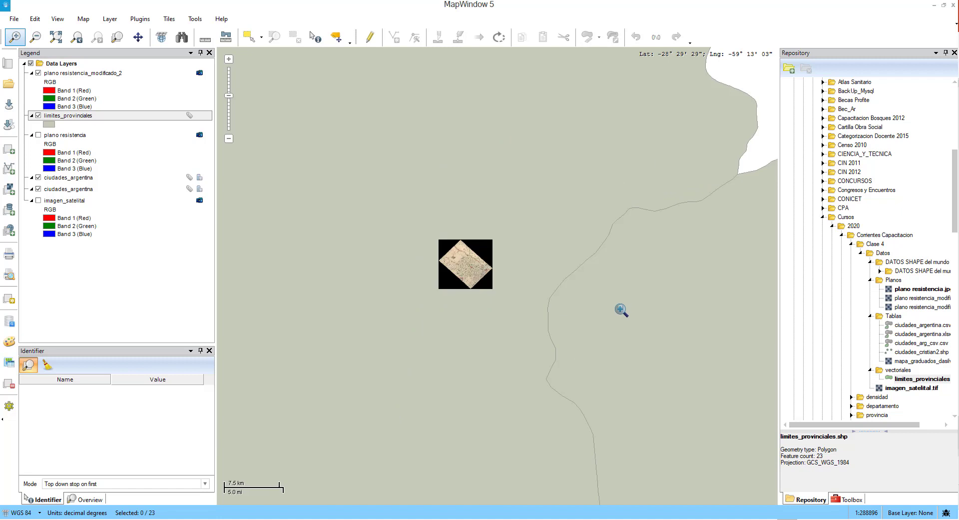
pyautogui.moveTo(389, 202); pyautogui.dragTo(685, 420)
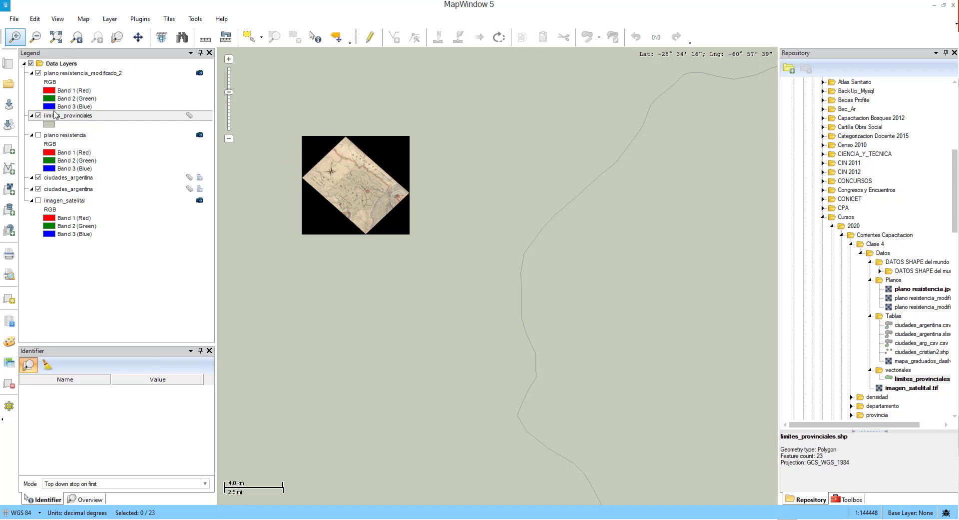
# - Hide the limites_provinciales layer and identify a pixel near the centre of the georeferenced plan to examine its colour, cell size and position
pyautogui.click(38, 116)
pyautogui.moveTo(289, 128); pyautogui.dragTo(420, 253)
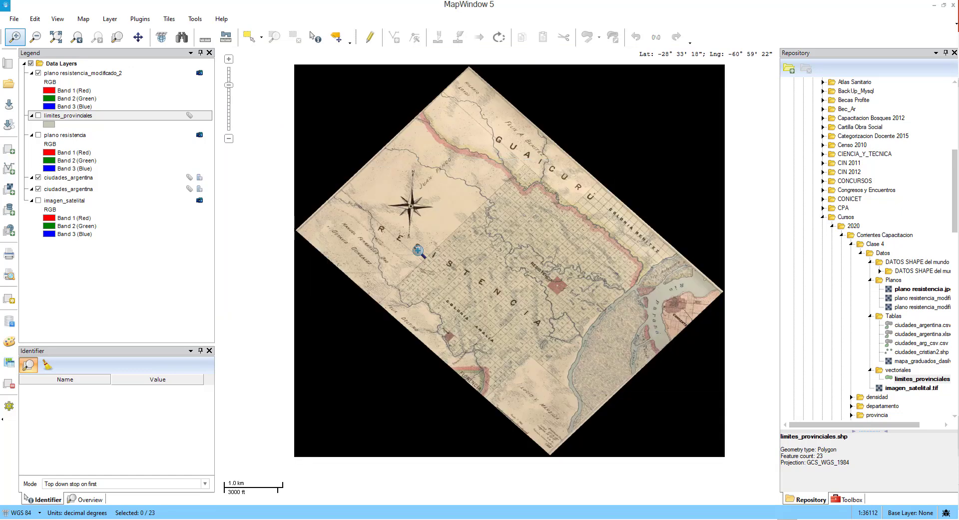
pyautogui.click(314, 38)
pyautogui.click(493, 276)
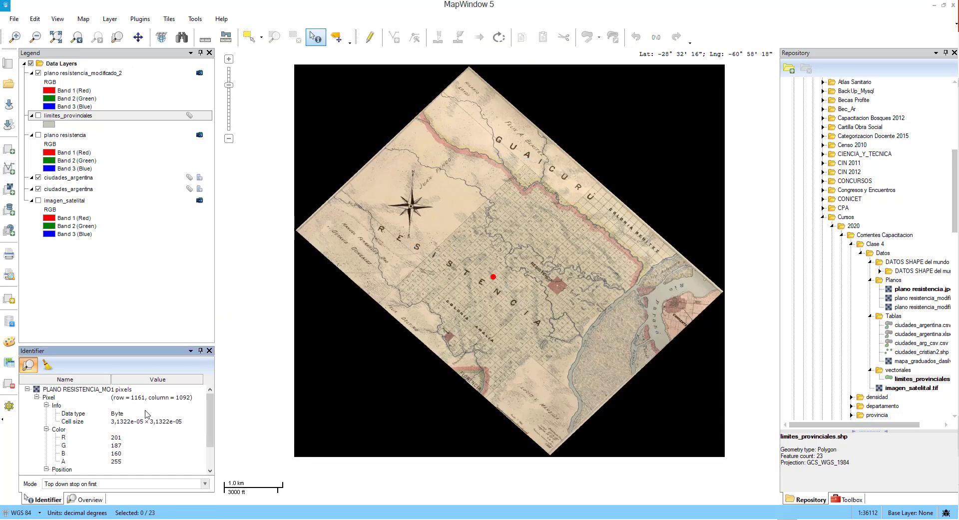
pyautogui.scroll(-2, 140, 413)
pyautogui.scroll(1, 136, 411)
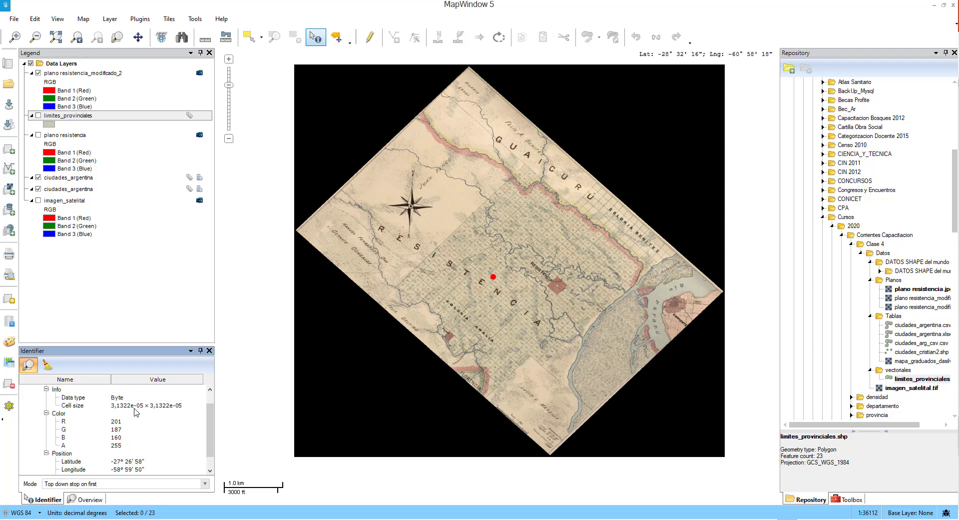
pyautogui.scroll(-1, 123, 385)
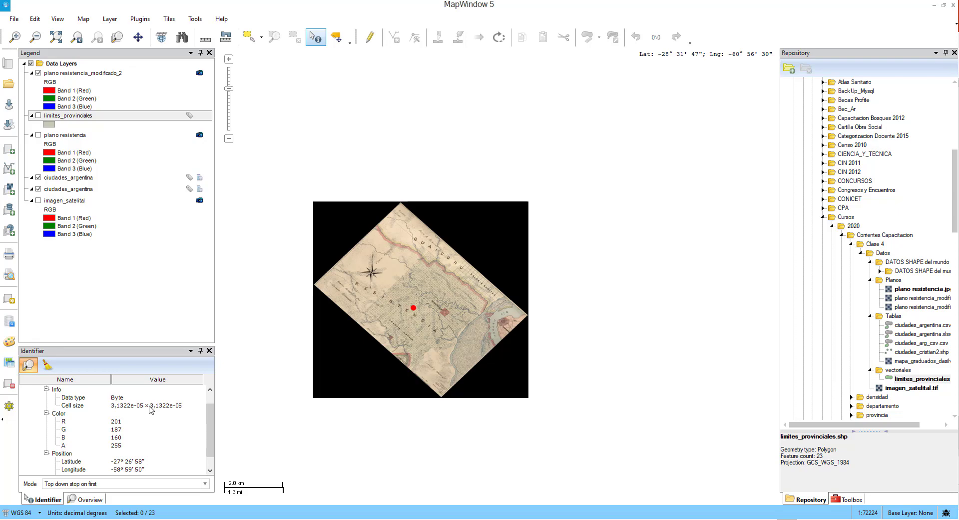
pyautogui.scroll(2, 412, 319)
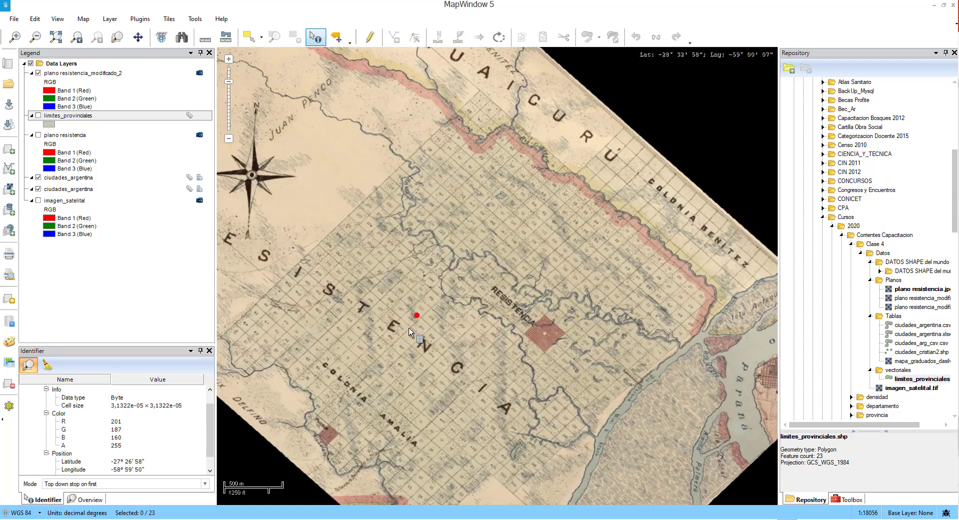
pyautogui.scroll(4, 409, 328)
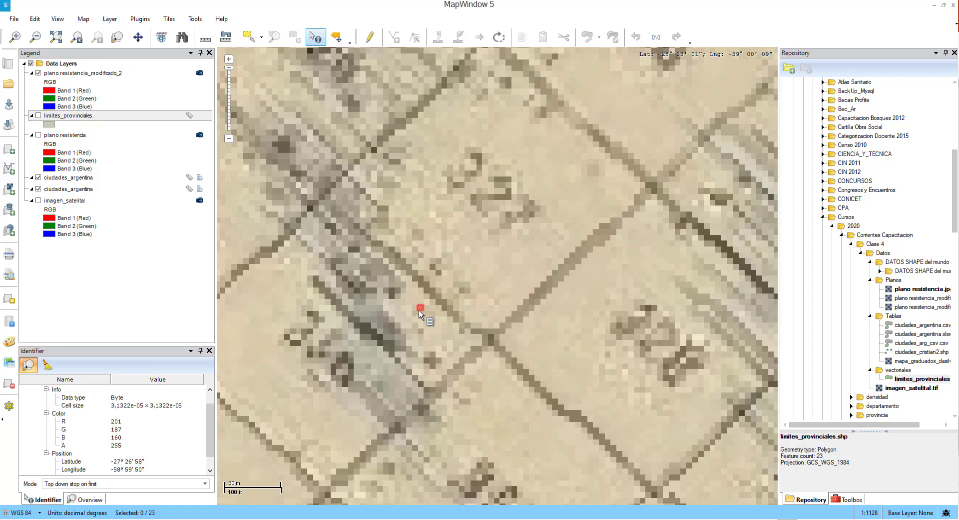
pyautogui.scroll(-4, 420, 312)
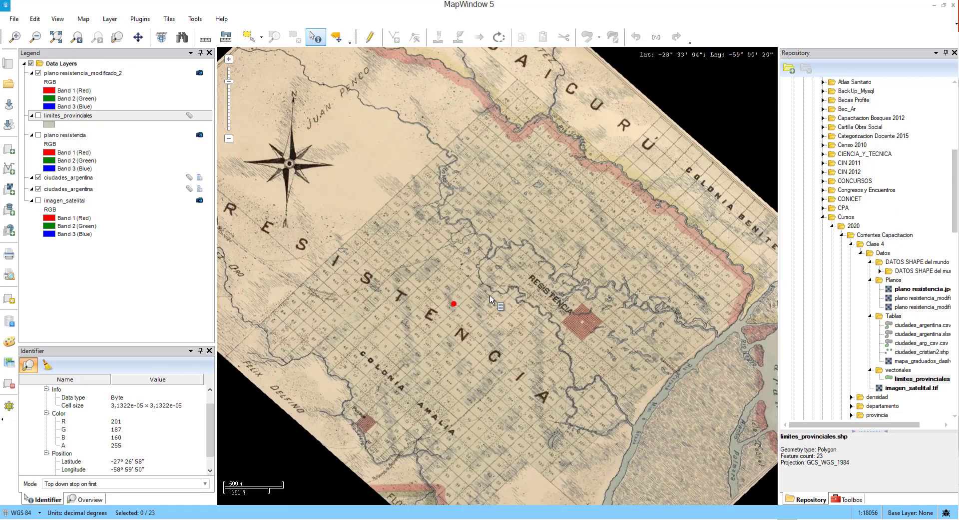
pyautogui.scroll(-1, 470, 238)
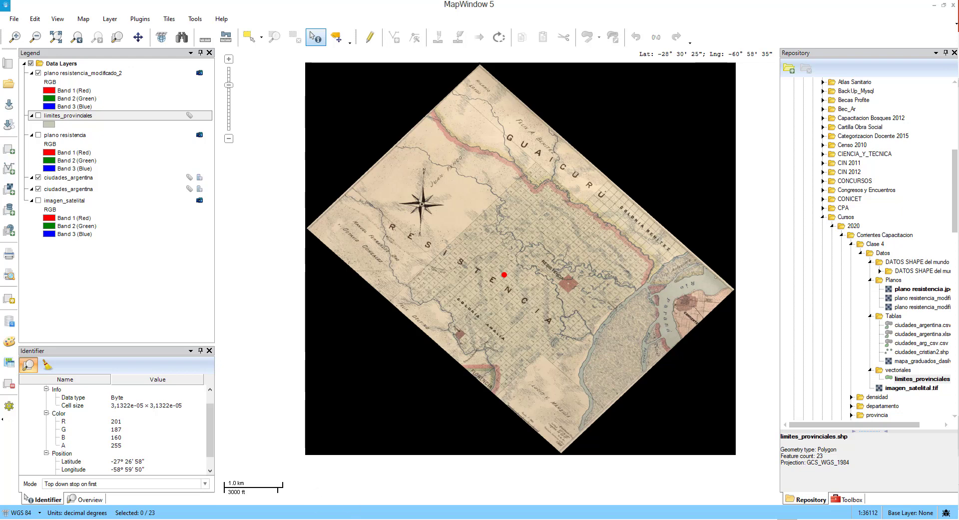
# - Switch to File Explorer and view the link in the Enlace a Formatos SIG mas Comunes text file from the Datos folder
pyautogui.moveTo(359, 519)
pyautogui.click(420, 484)
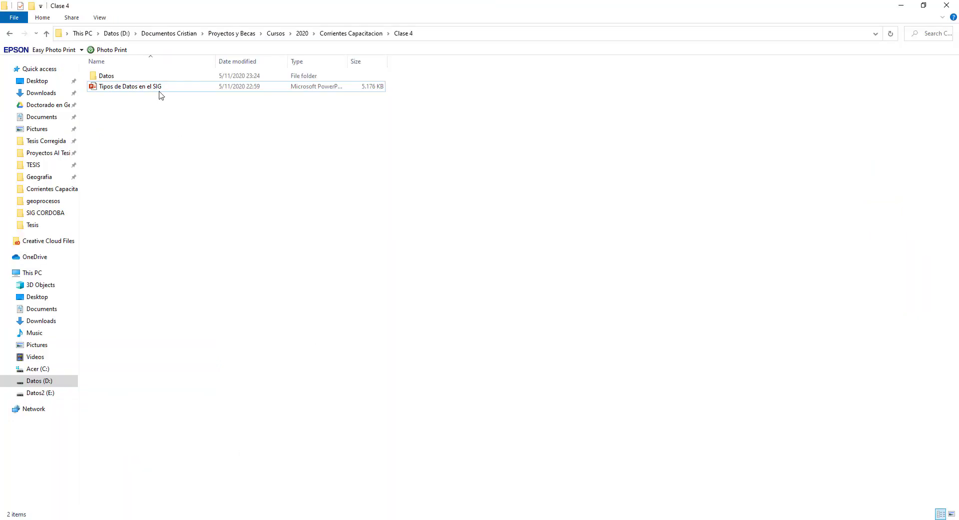
pyautogui.doubleClick(150, 76)
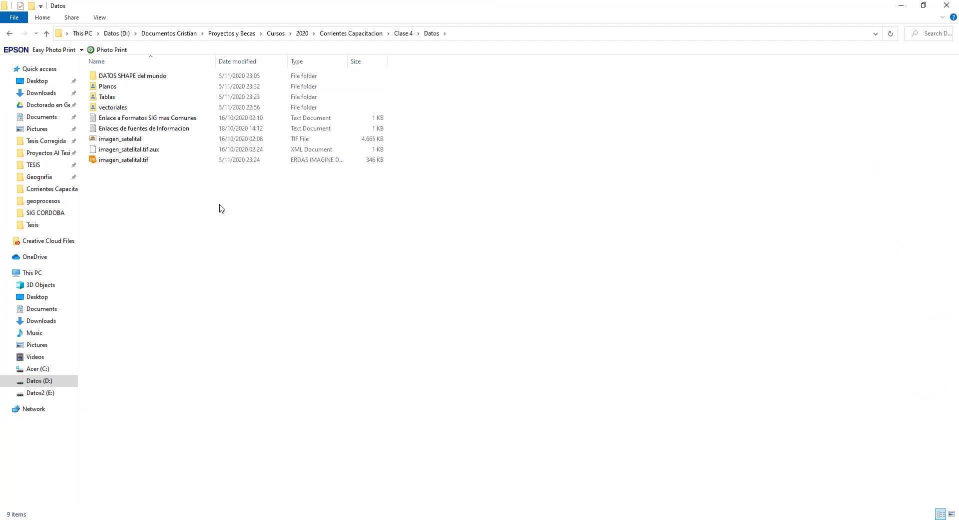
pyautogui.doubleClick(174, 119)
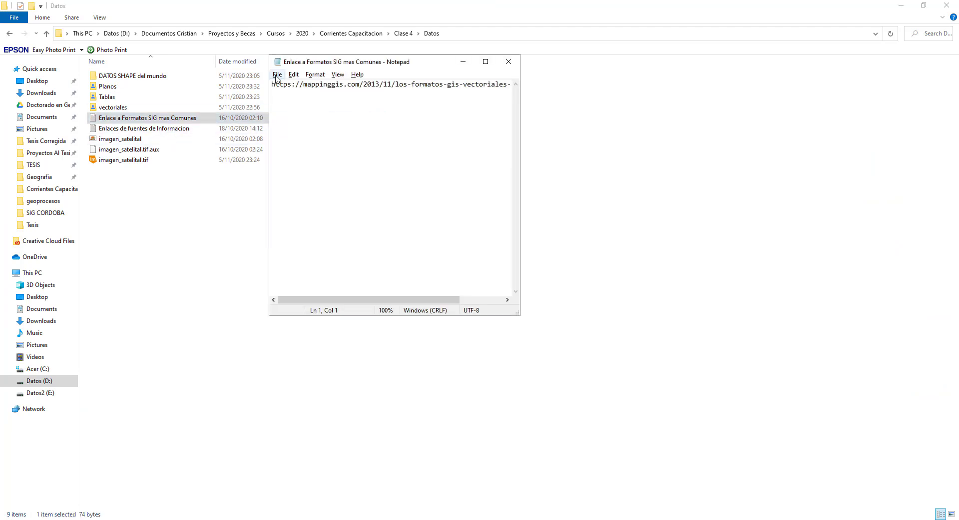
pyautogui.moveTo(273, 84); pyautogui.dragTo(536, 84)
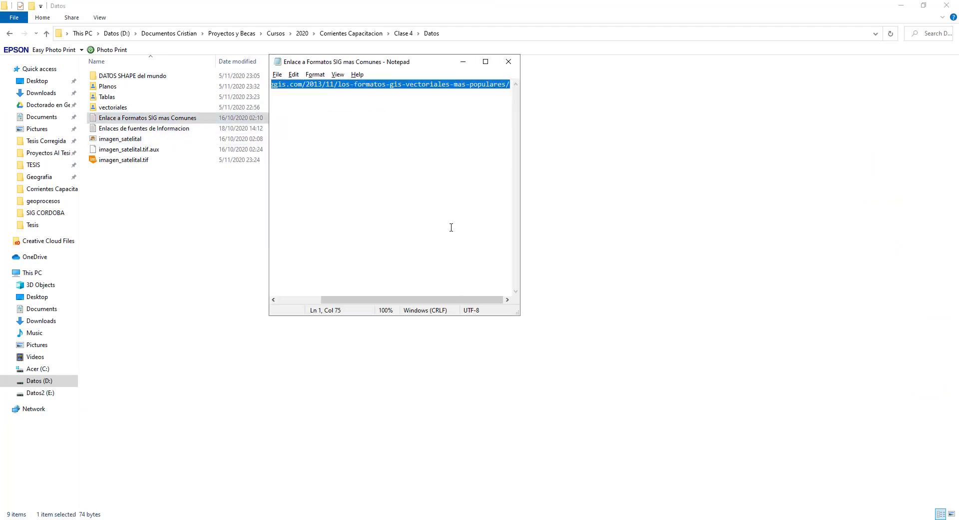
pyautogui.hscroll(-3, 382, 196)
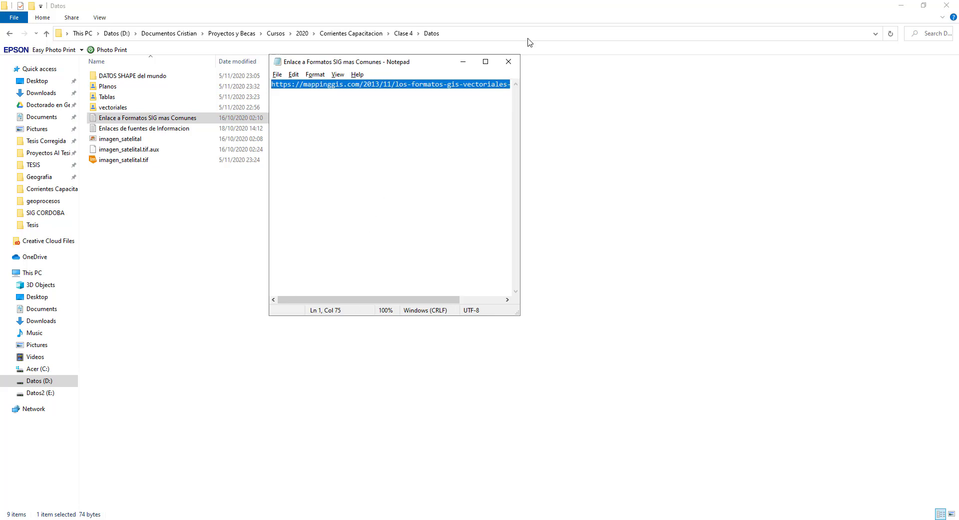
pyautogui.click(518, 62)
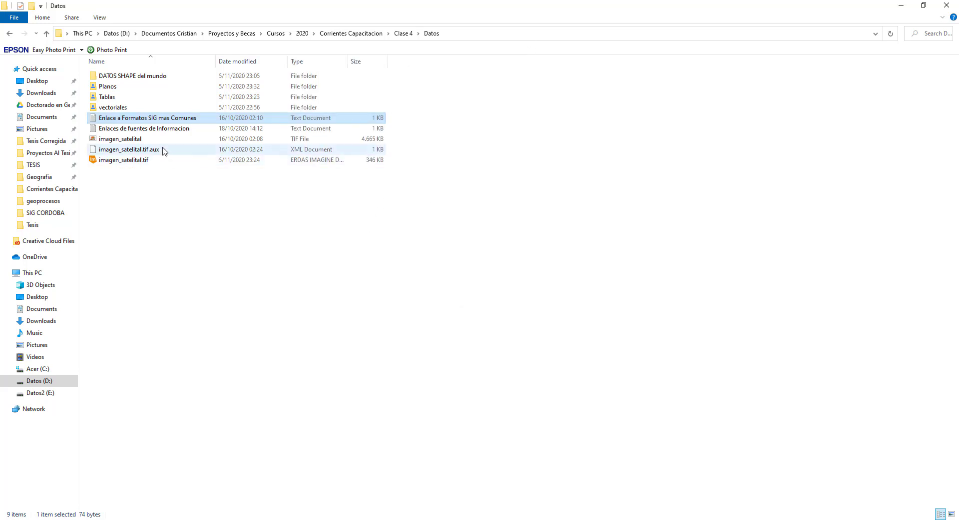
# - Open the Enlaces de fuentes de Informacion text file, review its list of geographic data source links, and close it
pyautogui.click(165, 129)
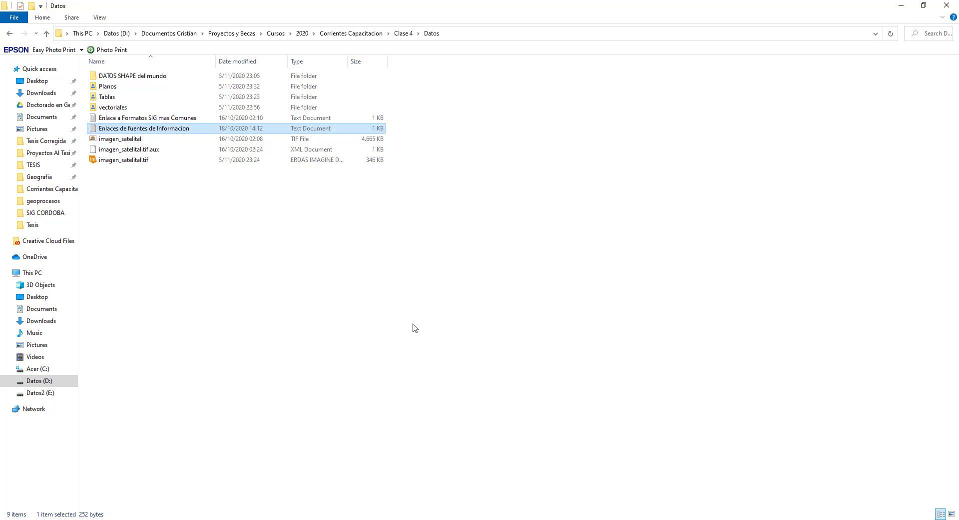
pyautogui.hotkey('alt', 'Tab')
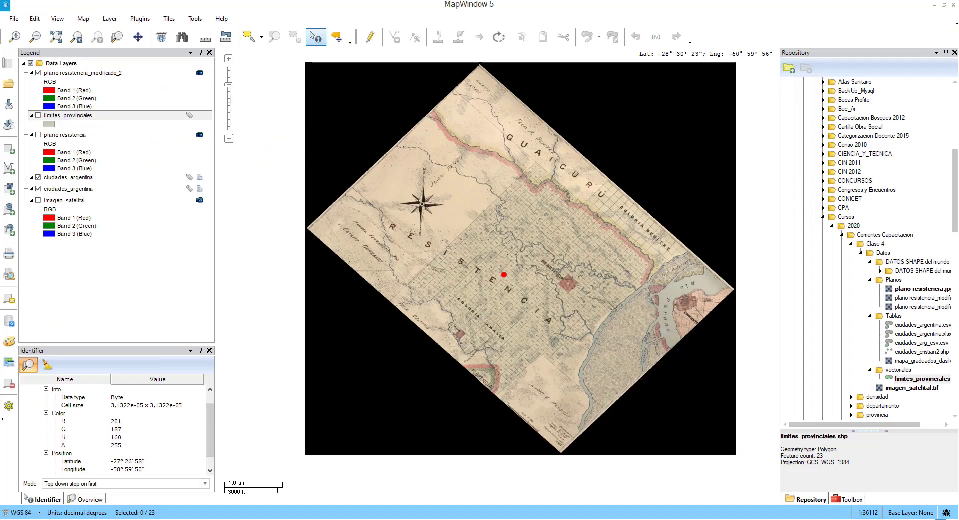
pyautogui.hotkey('alt', 'Tab')
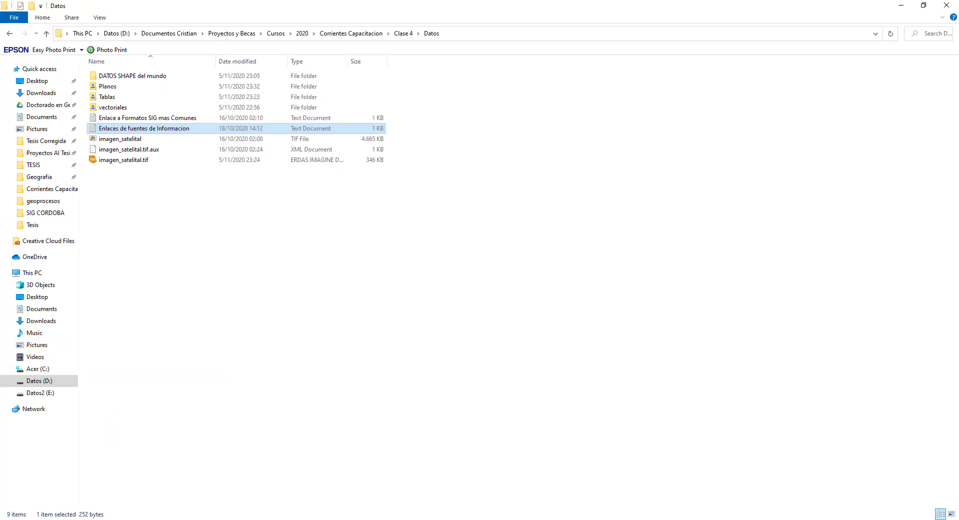
pyautogui.doubleClick(136, 128)
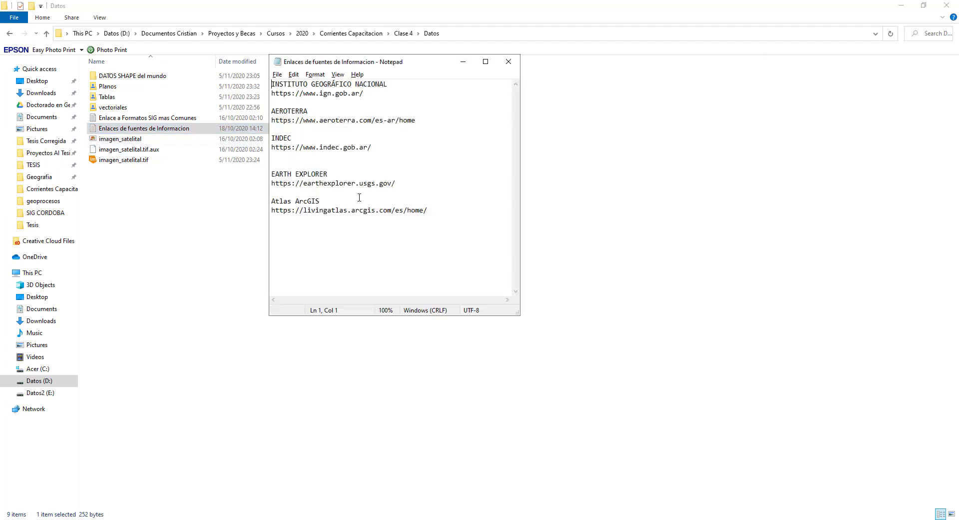
pyautogui.click(508, 61)
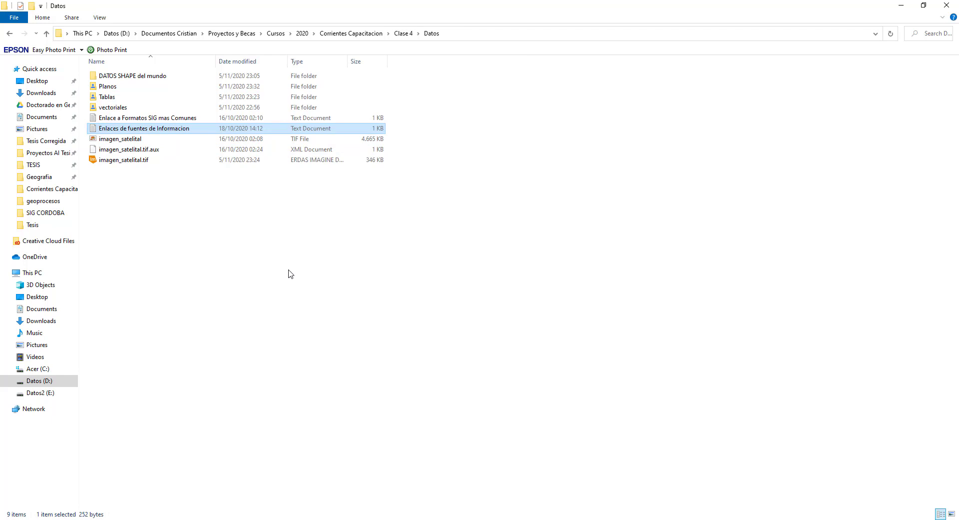